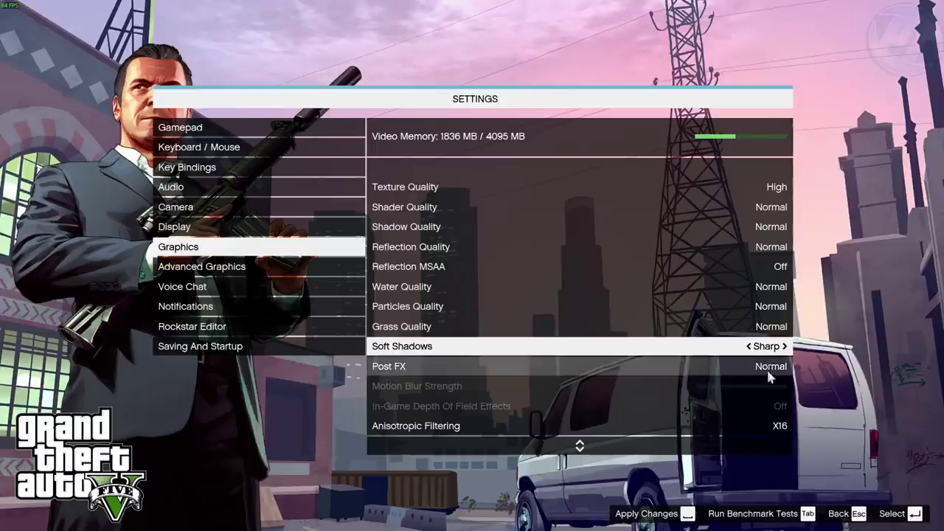
Step: Set Anisotropic Filtering to X16, leave Ambient Occlusion and Tessellation off, and apply the graphics changes
click(760, 425)
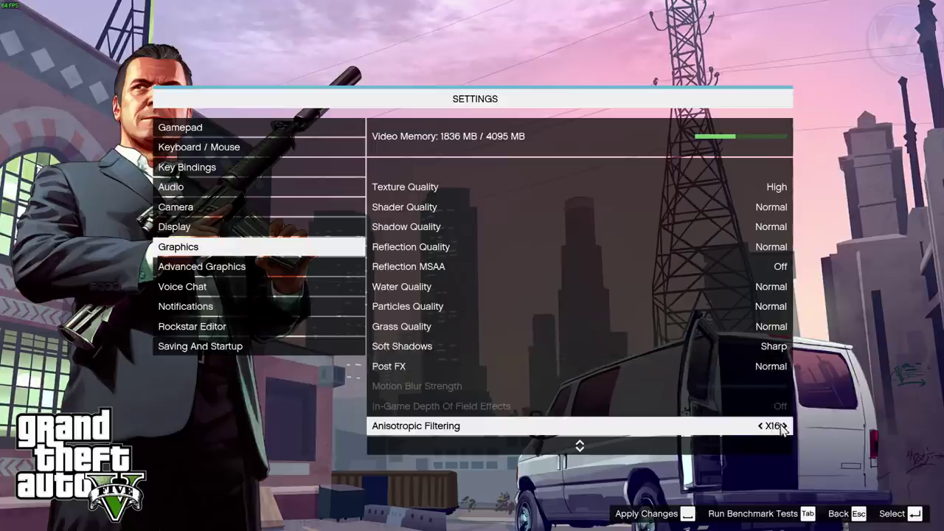
scroll(738, 385, down, 3)
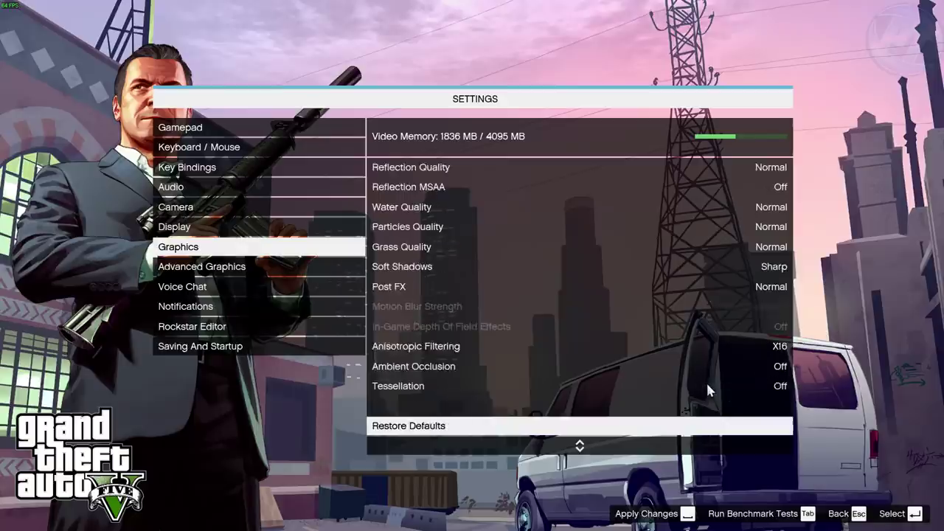
click(767, 386)
click(776, 366)
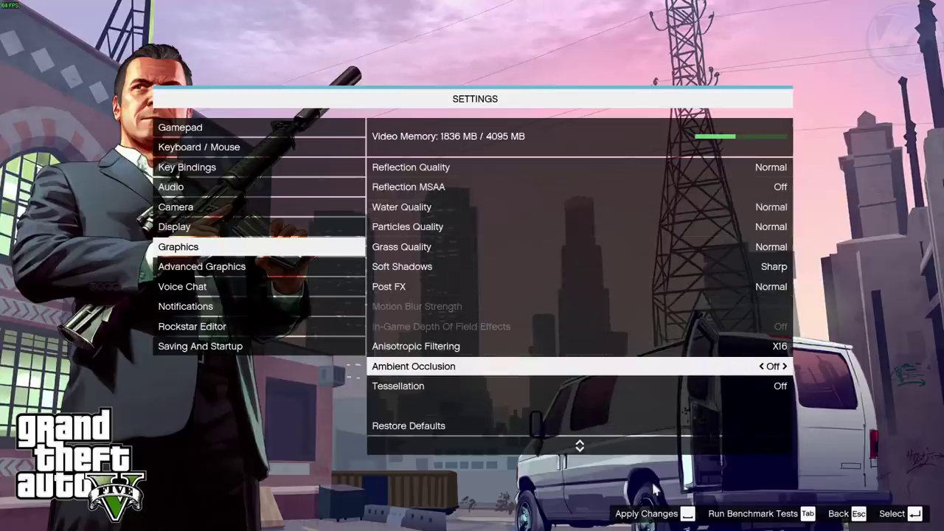
click(643, 518)
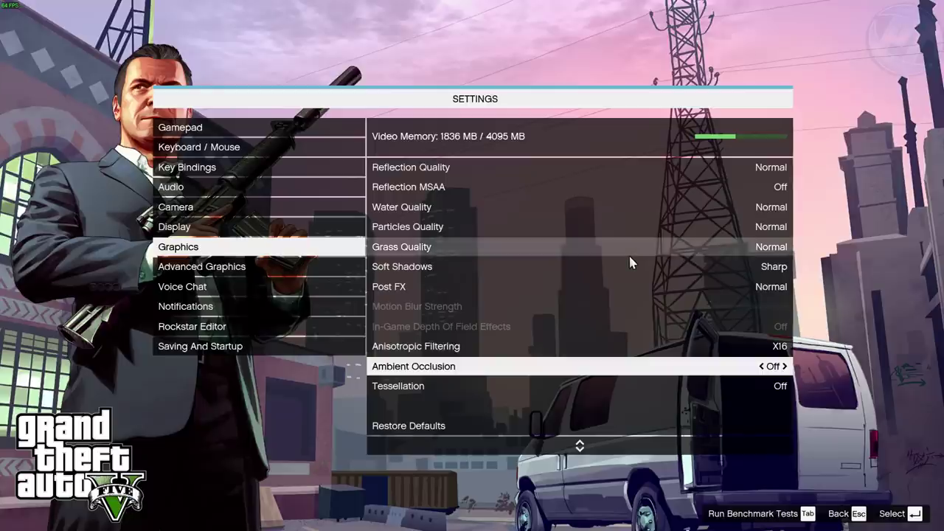
Step: Check the Advanced Graphics settings and quit the game to the desktop
click(305, 267)
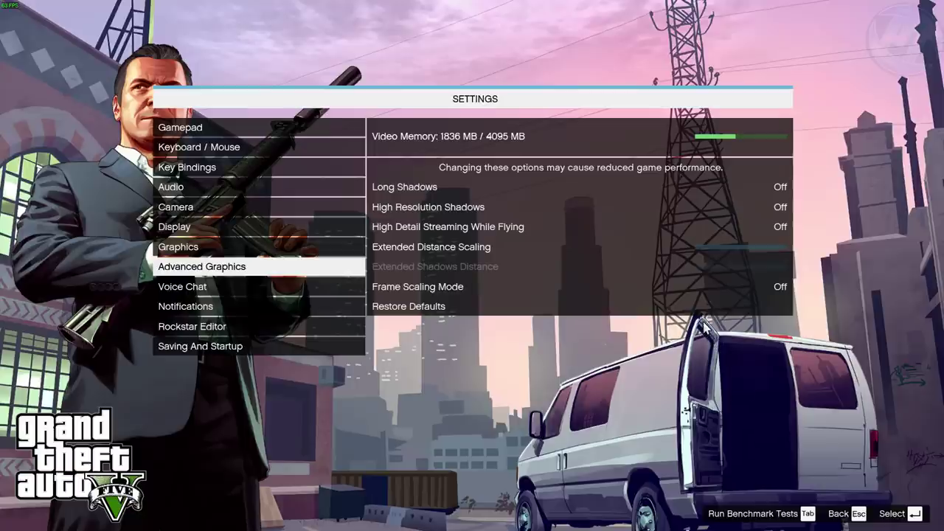
key(Escape)
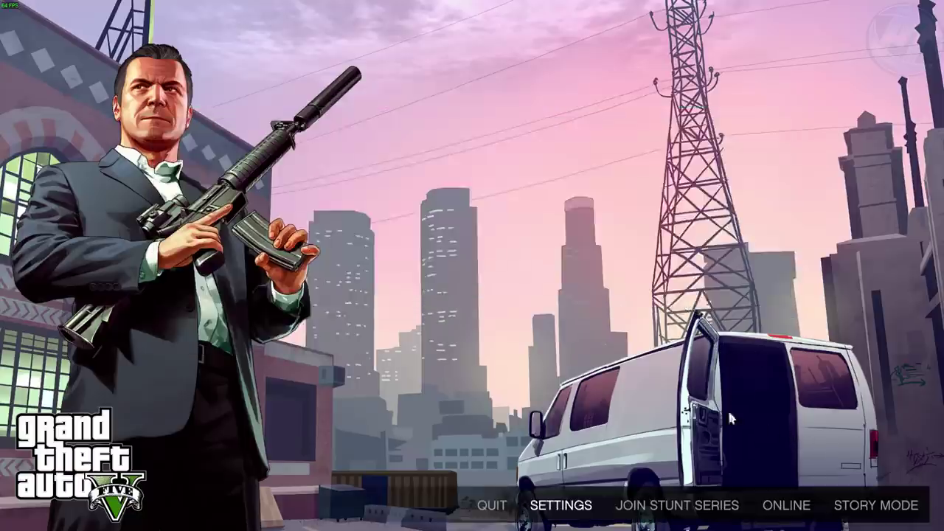
click(490, 508)
click(907, 514)
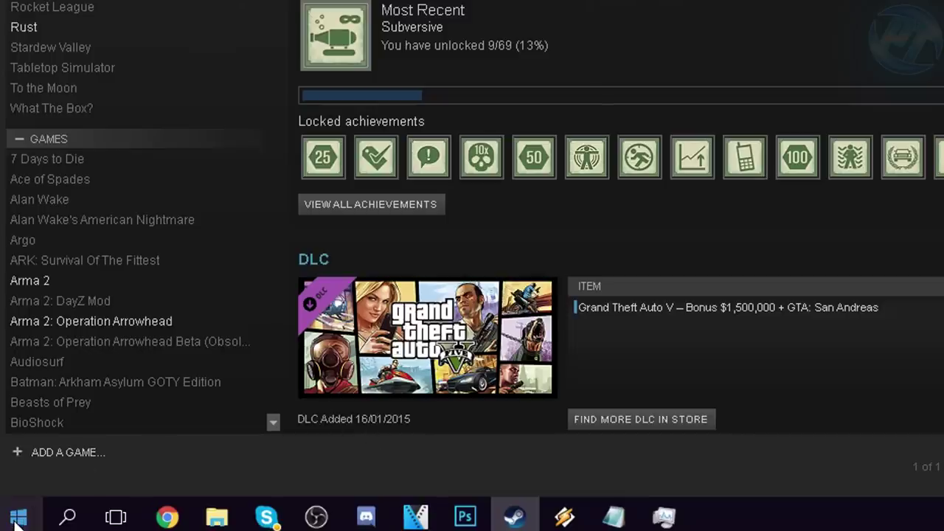
Step: Open the GTA V folder inside Rockstar Games in the Documents folder
click(16, 519)
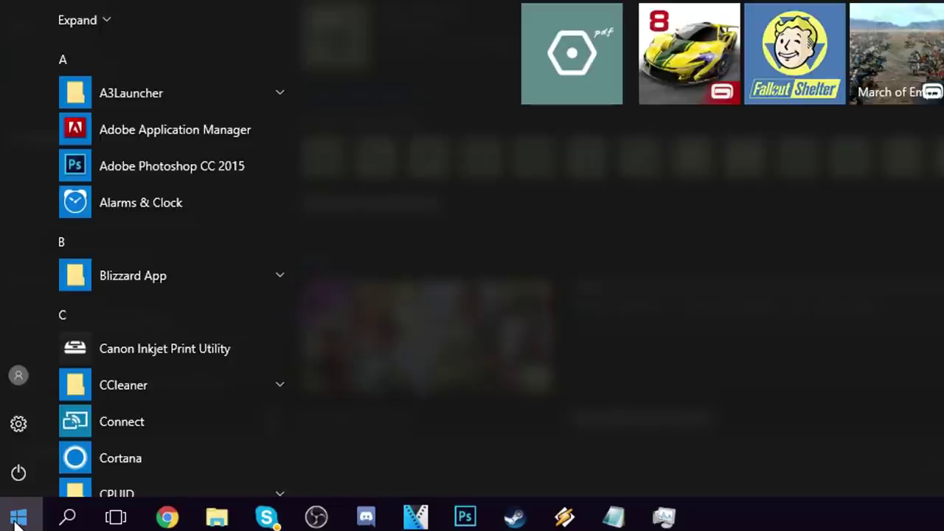
text(document)
key(Return)
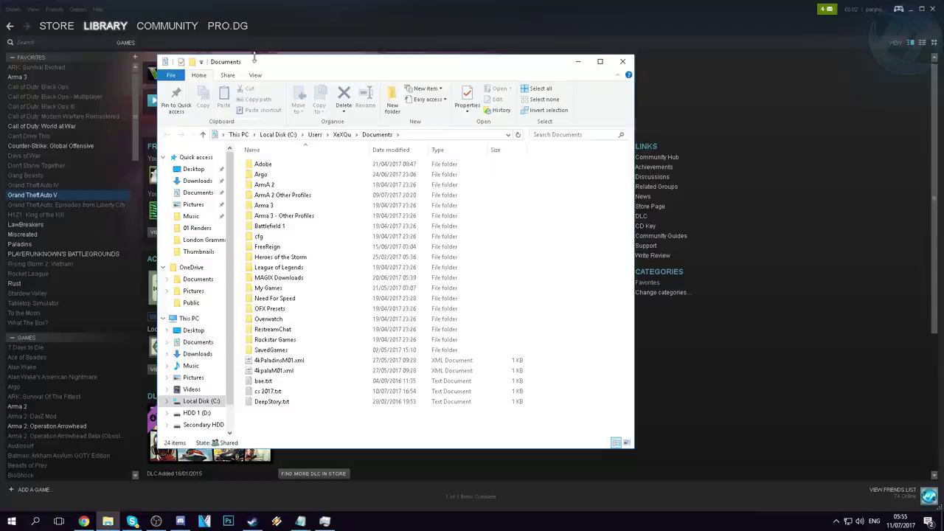
click(198, 195)
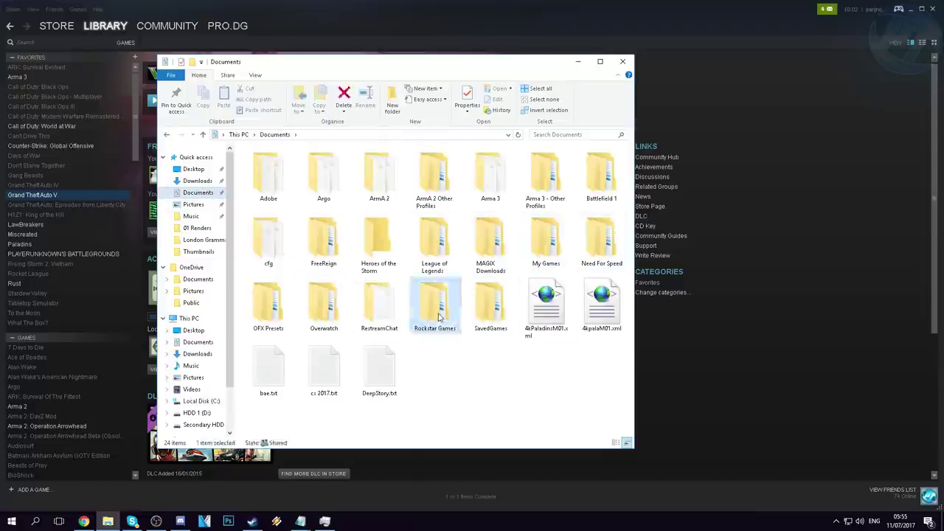
double_click(434, 304)
double_click(270, 162)
Step: Open settings.xml from the GTA V folder in Notepad
click(276, 205)
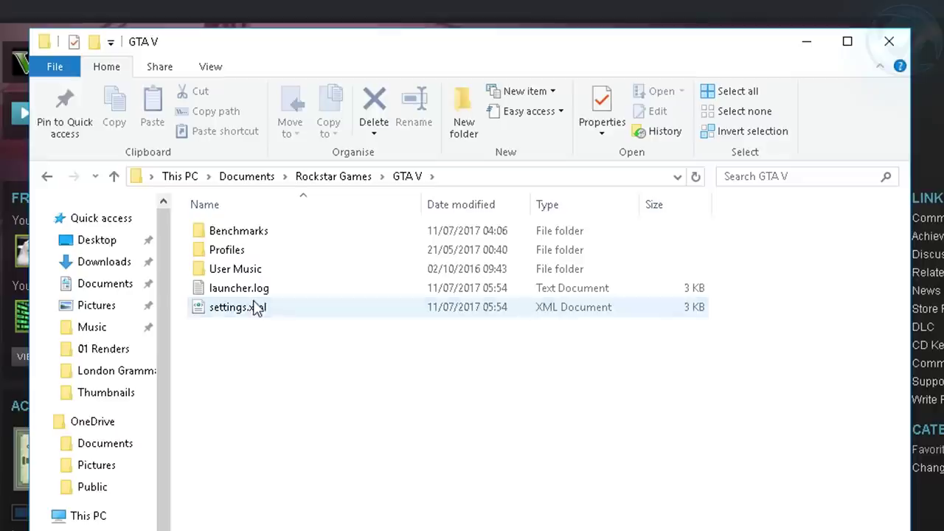
right_click(273, 314)
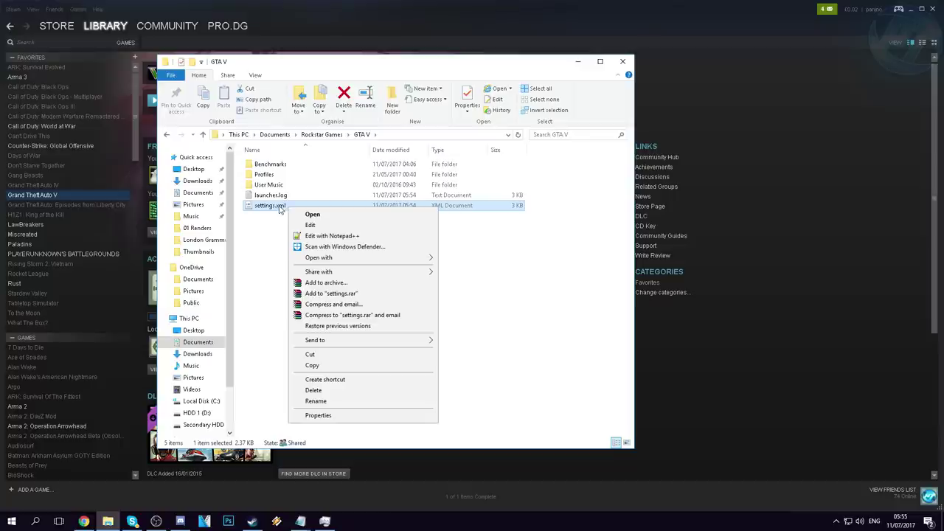
click(312, 214)
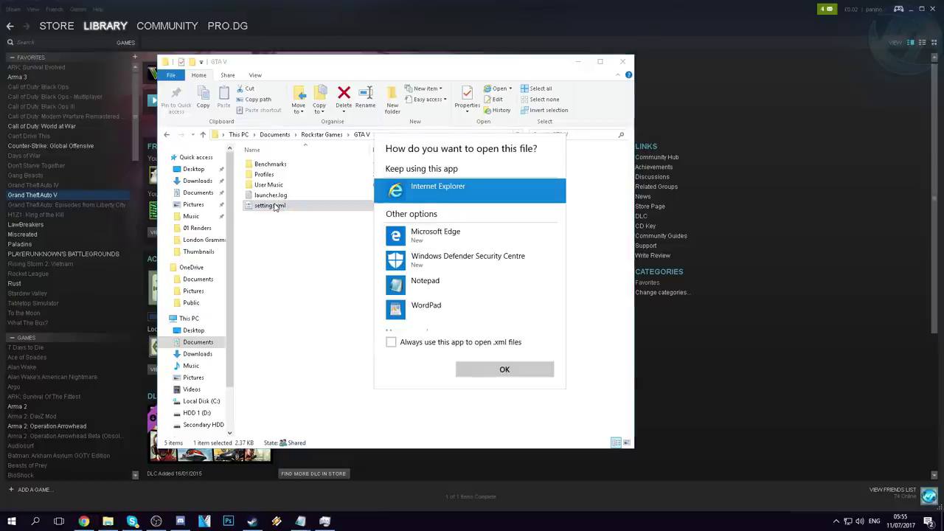
click(433, 286)
click(516, 375)
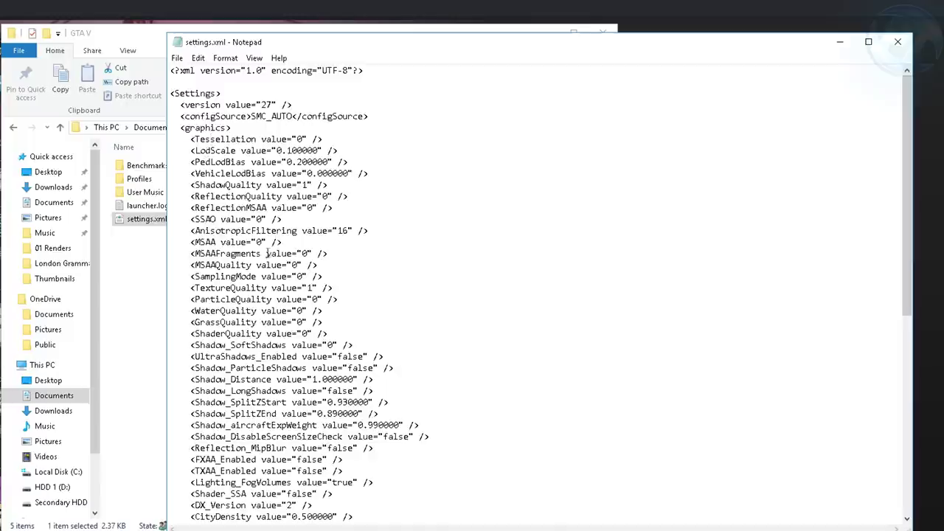
Step: Look through the settings file and set the DoF value to false
scroll(265, 258, down, 6)
scroll(241, 300, up, 6)
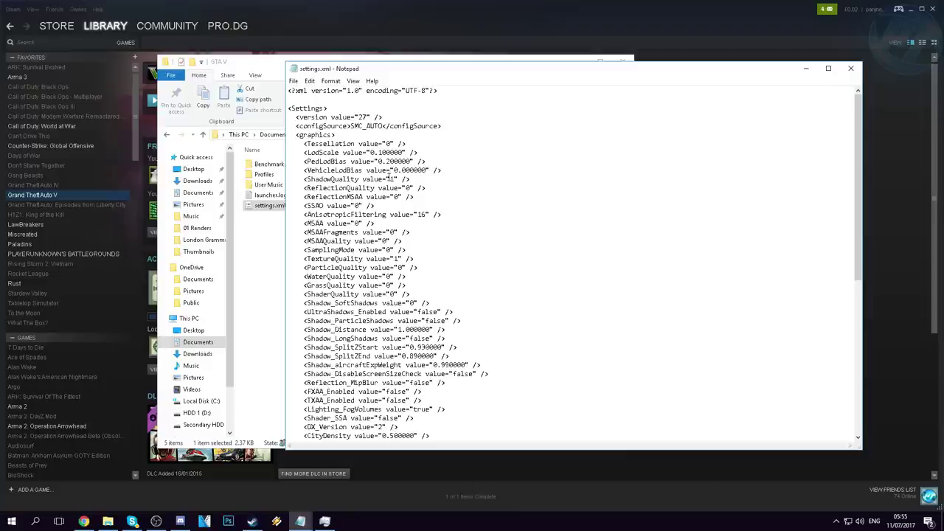
scroll(388, 177, down, 11)
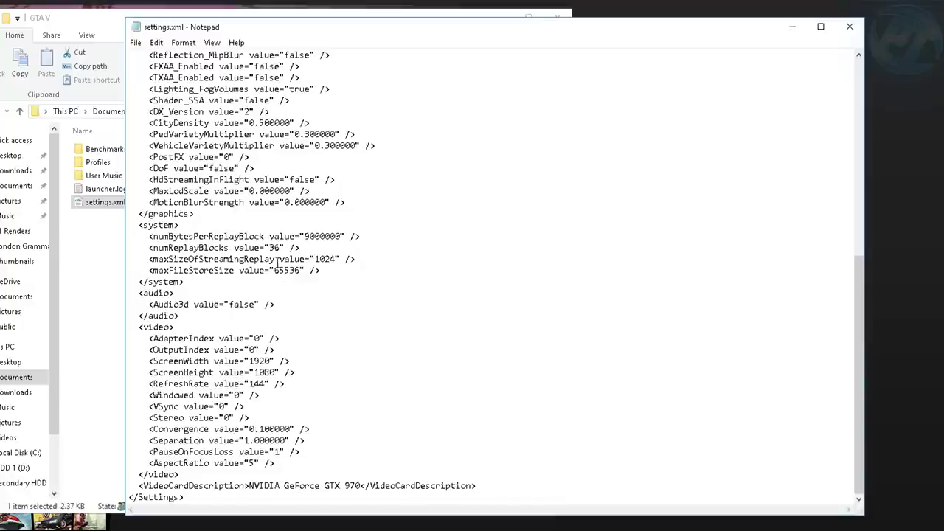
drag(234, 168, 214, 169)
click(228, 168)
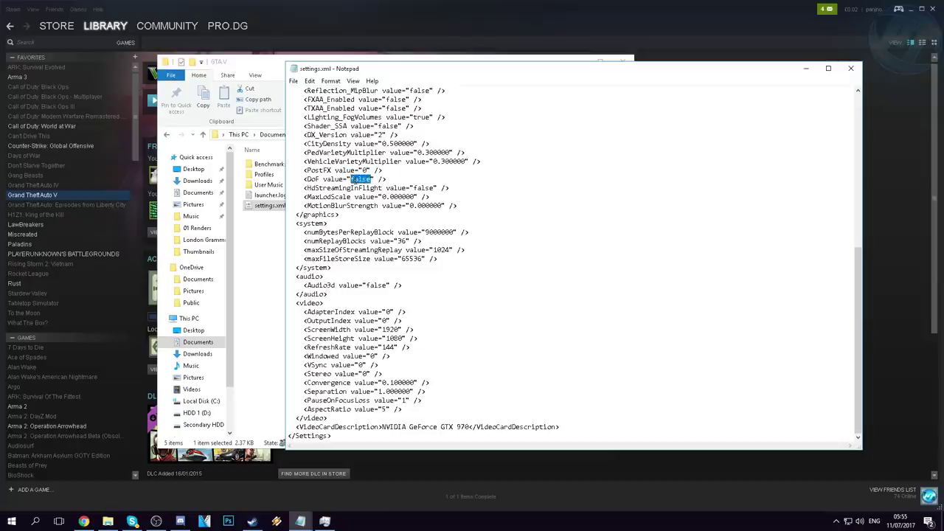
text(false)
Step: Check the Shader_SSA value and set Lighting_FogVolumes to false
scroll(374, 390, up, 8)
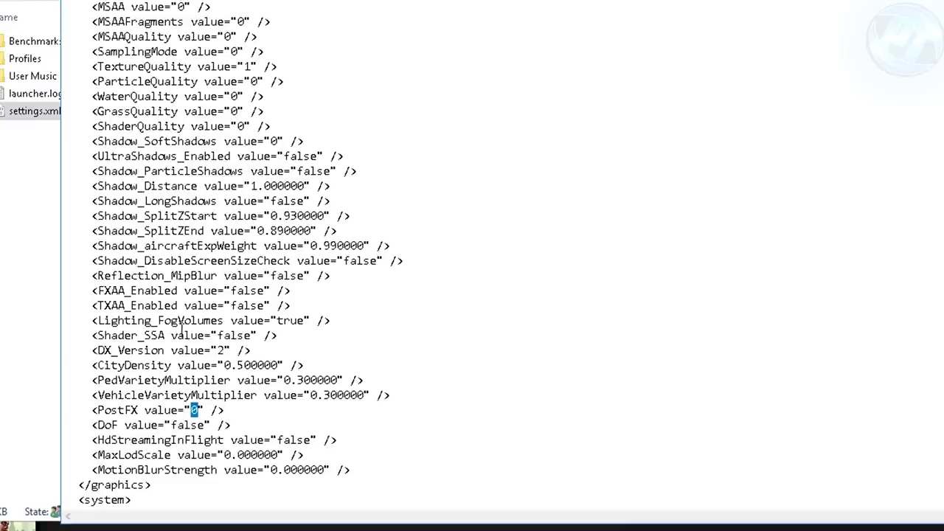
click(397, 337)
drag(249, 335, 219, 337)
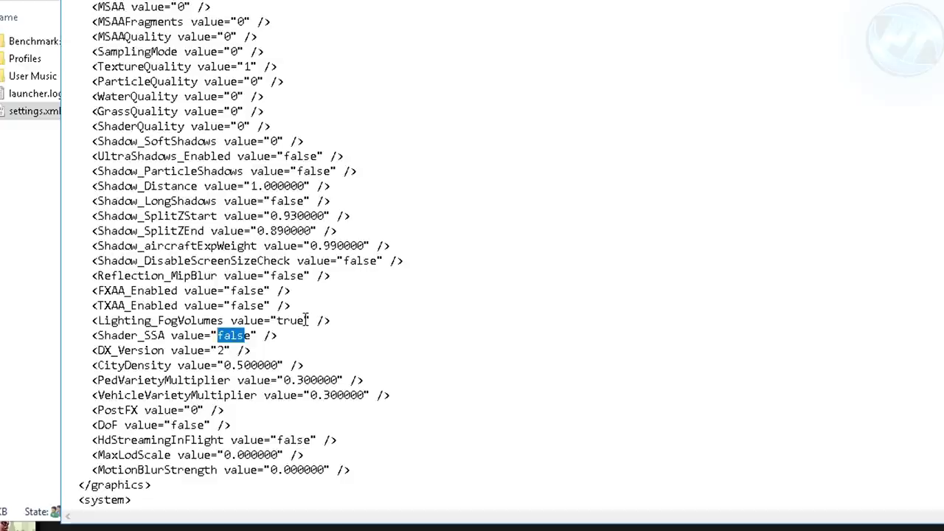
click(147, 321)
drag(305, 320, 242, 320)
text(false)
Step: Examine the TXAA_Enabled and neighbouring anti-aliasing lines in the settings file
click(130, 305)
click(300, 313)
drag(148, 304, 279, 306)
click(310, 305)
click(310, 304)
click(314, 304)
click(343, 278)
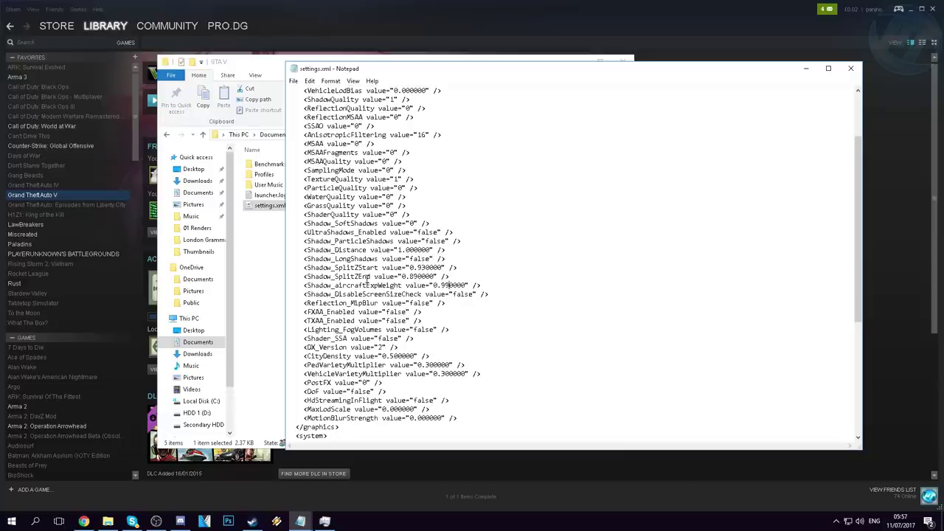
Step: Set Shadow_SplitZStart, Shadow_SplitZEnd and Shadow_aircraftExpWeight to 0
drag(466, 286, 408, 276)
key(BackSpace)
key(BackSpace)
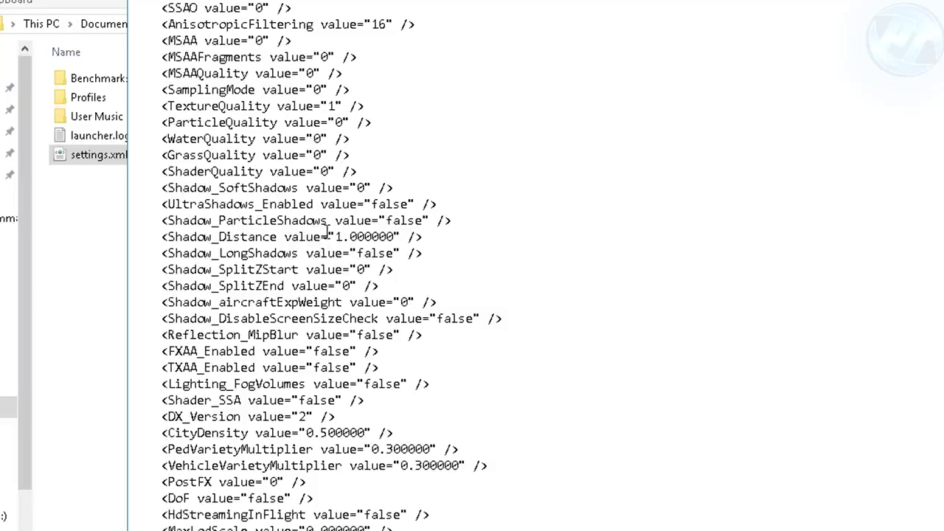
Step: Set the Shadow_Distance value to 0.500000
drag(344, 236, 335, 237)
text(0.5)
click(207, 253)
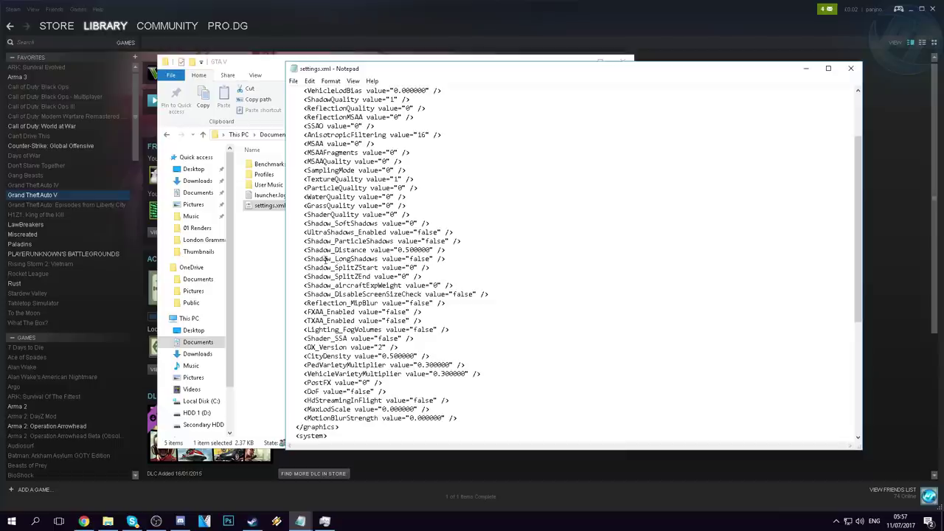
Step: Examine the long and particle shadow values and the grass, water, particle, texture, sampling and MSAA values
mouse_move(430, 259)
mouse_down()
mouse_move(411, 258)
mouse_move(445, 241)
mouse_move(426, 241)
mouse_up()
click(437, 241)
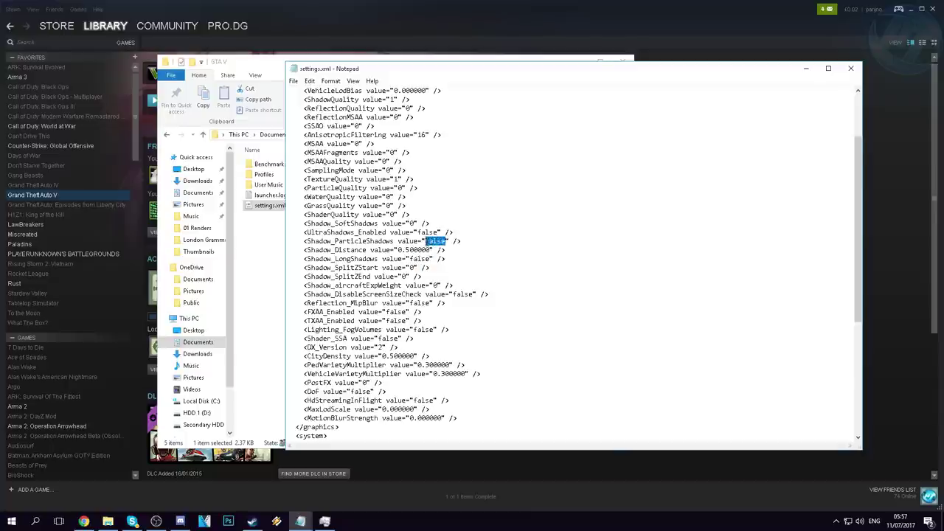
click(435, 241)
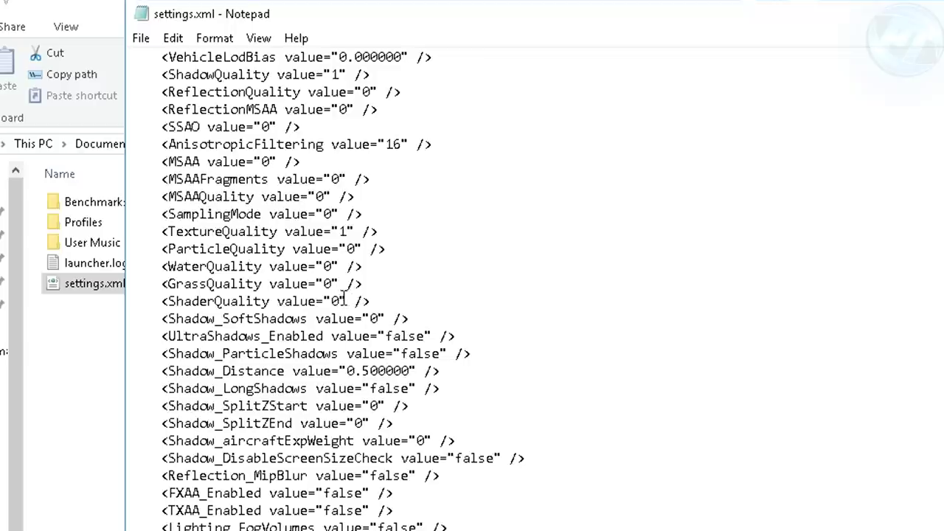
double_click(392, 214)
double_click(329, 284)
double_click(326, 266)
double_click(351, 248)
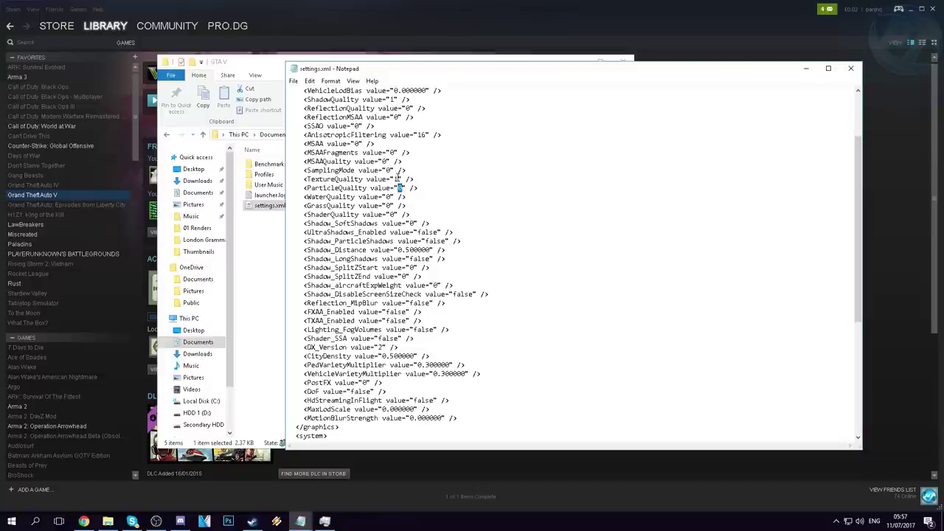
double_click(397, 178)
double_click(389, 170)
click(383, 152)
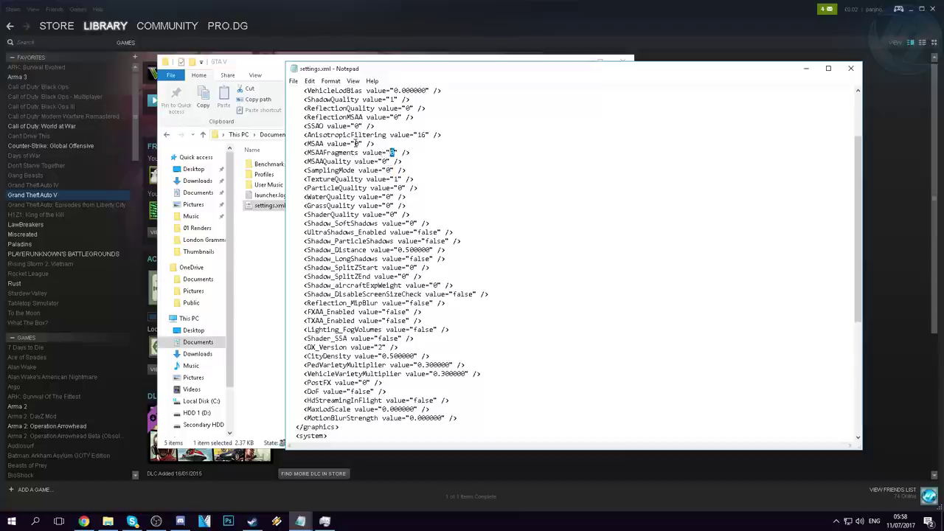
Step: Examine the SSAO entry and its value near the start of the graphics section
scroll(362, 144, up, 3)
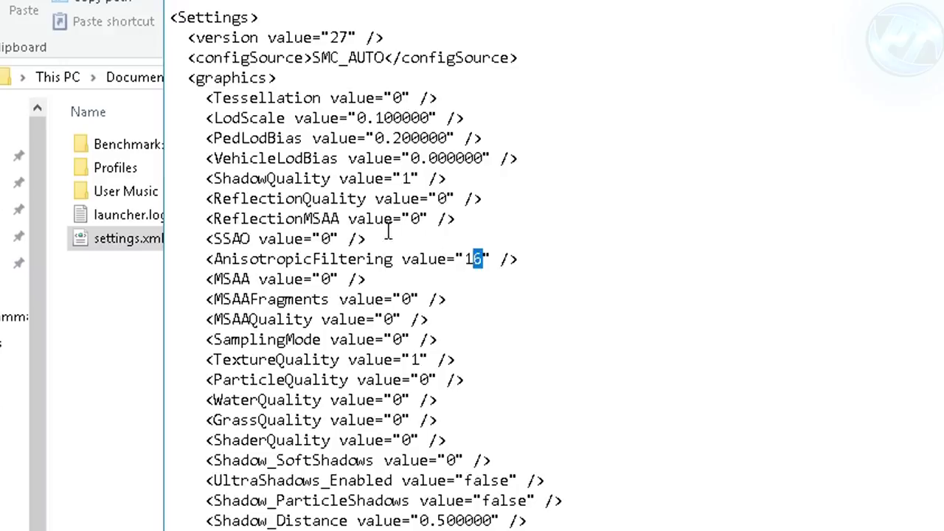
double_click(328, 238)
drag(251, 238, 213, 238)
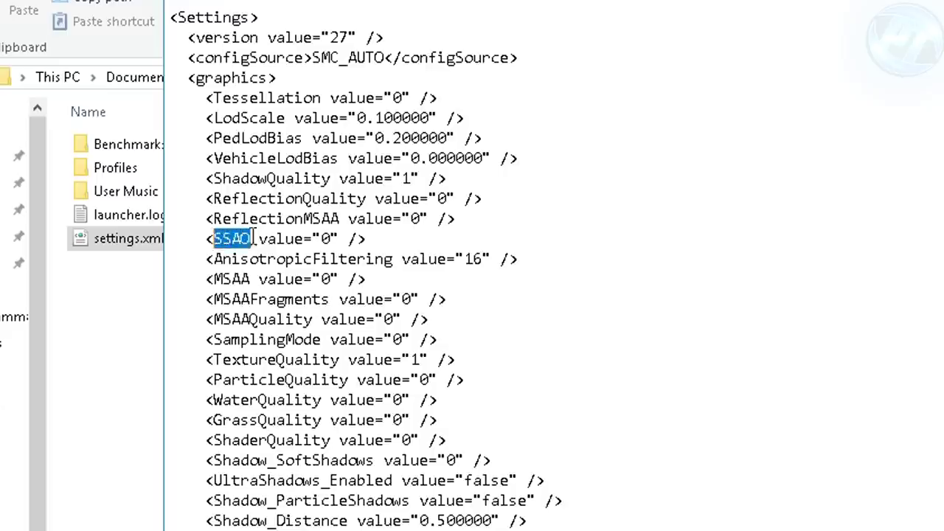
double_click(328, 238)
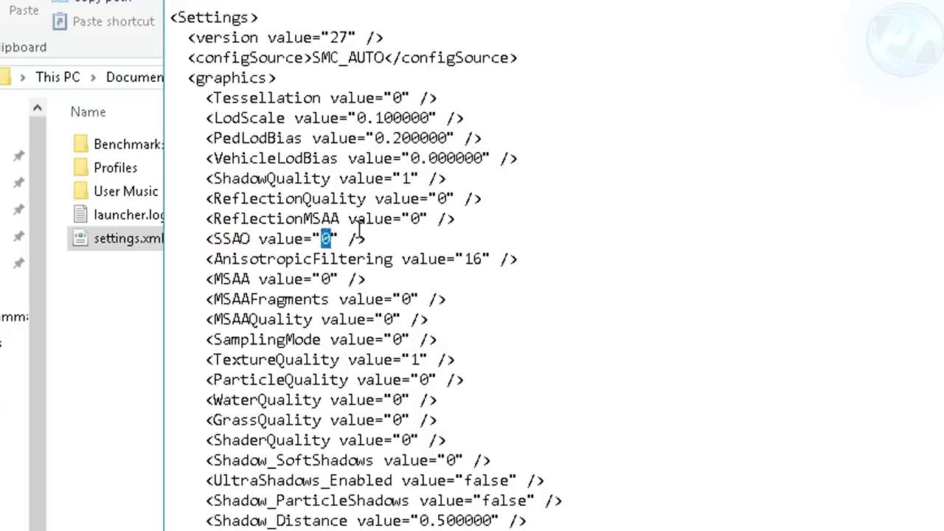
click(205, 248)
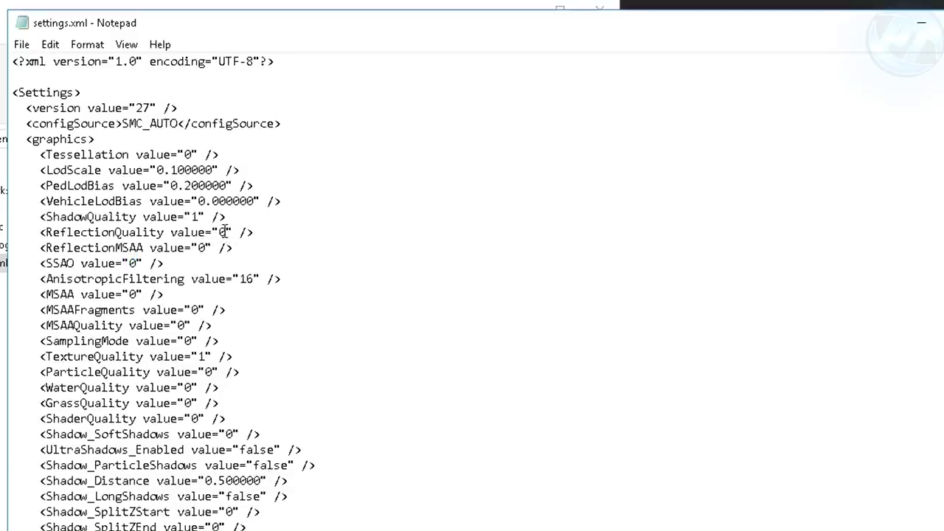
Step: Try a ShadowQuality value of 3 and return it to 1
double_click(198, 216)
text(3)
key(shift+Left)
text(1)
key(shift+Left)
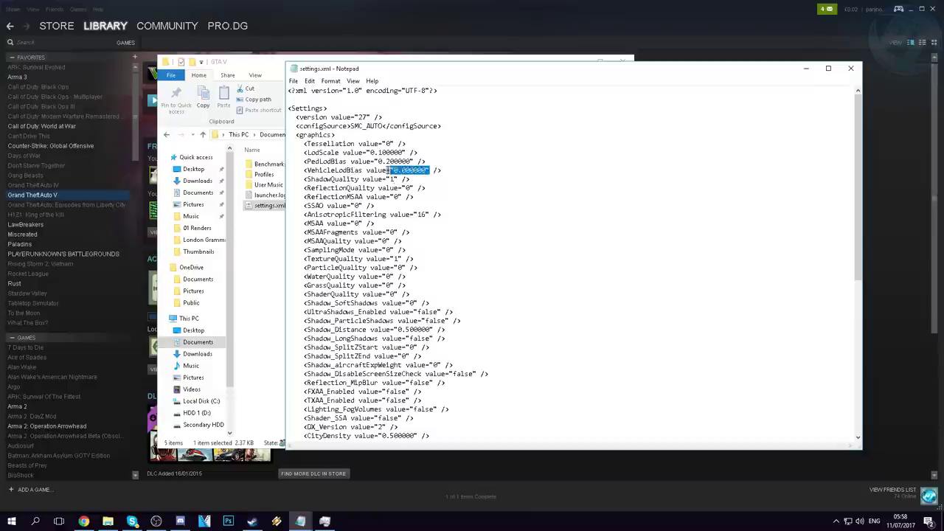
Step: Examine the VehicleLodBias, LodScale, PedLodBias and Tessellation values at the start of the graphics section
click(416, 178)
drag(411, 153, 312, 152)
click(363, 170)
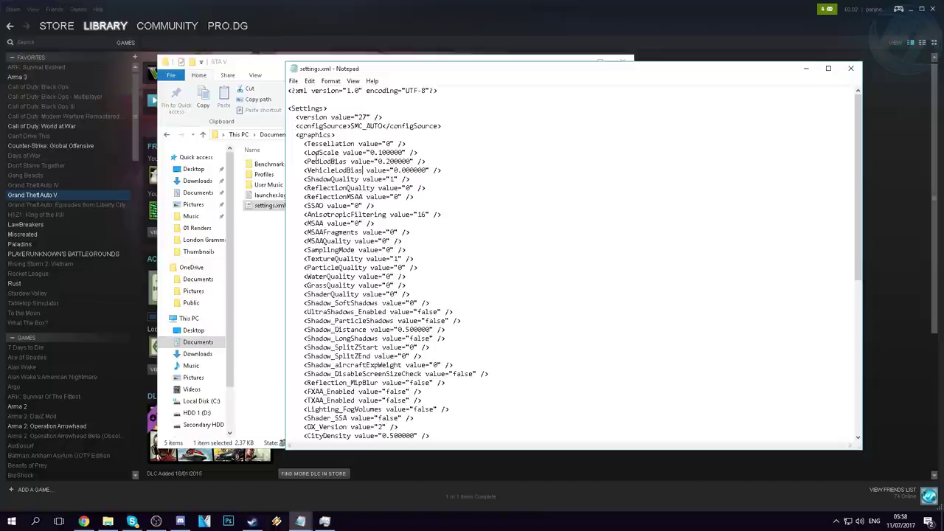
drag(410, 161, 307, 153)
click(411, 162)
drag(410, 161, 307, 152)
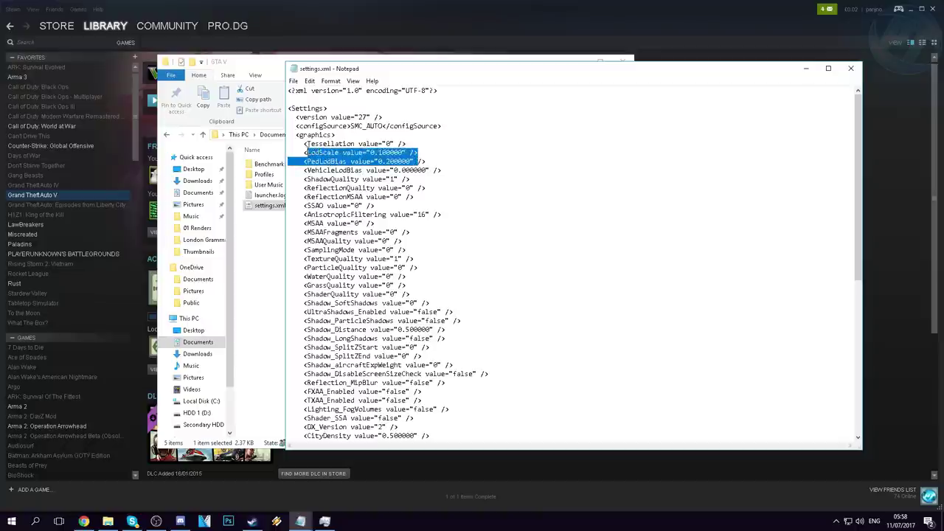
click(343, 141)
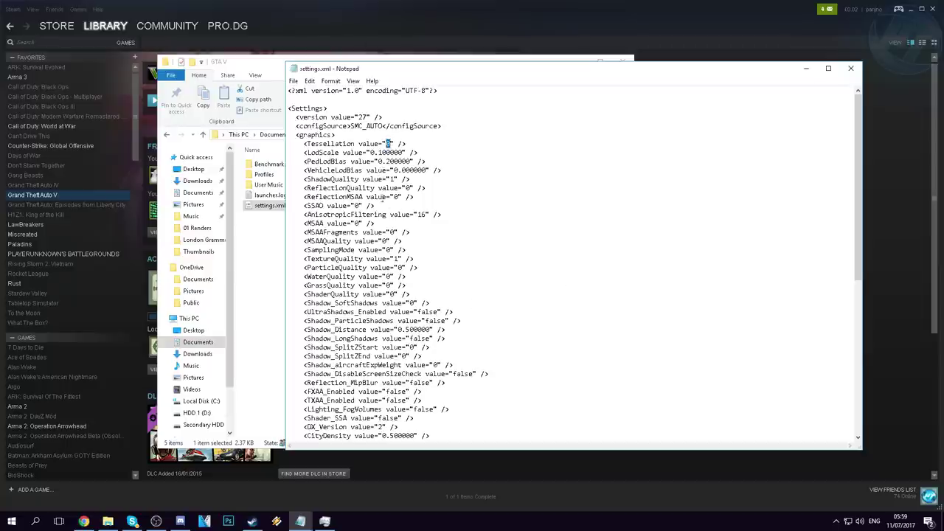
scroll(374, 236, down, 1)
scroll(370, 264, up, 1)
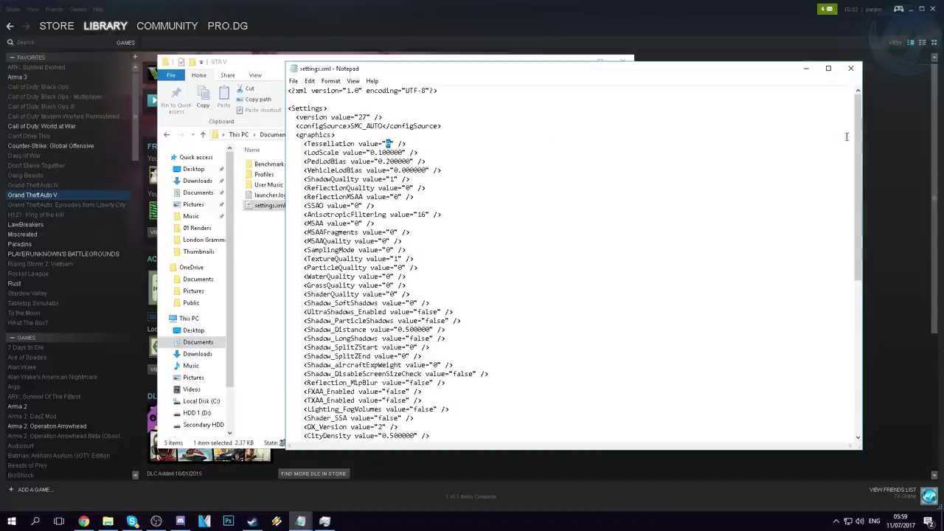
Step: Examine the system, audio and video sections of settings.xml and the extent of its graphics block
drag(858, 171, 846, 333)
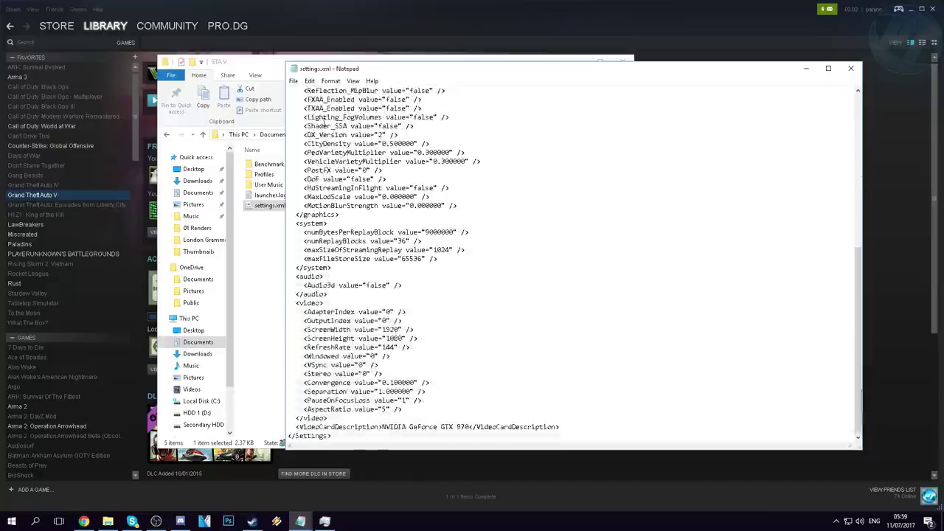
drag(295, 224, 324, 303)
drag(384, 321, 425, 434)
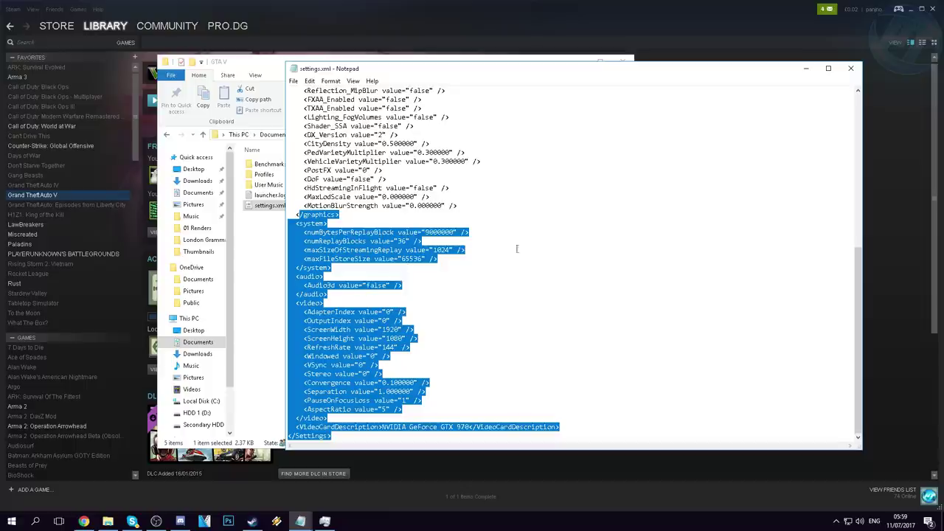
scroll(512, 244, up, 11)
scroll(512, 245, down, 4)
click(452, 392)
drag(452, 392, 265, 85)
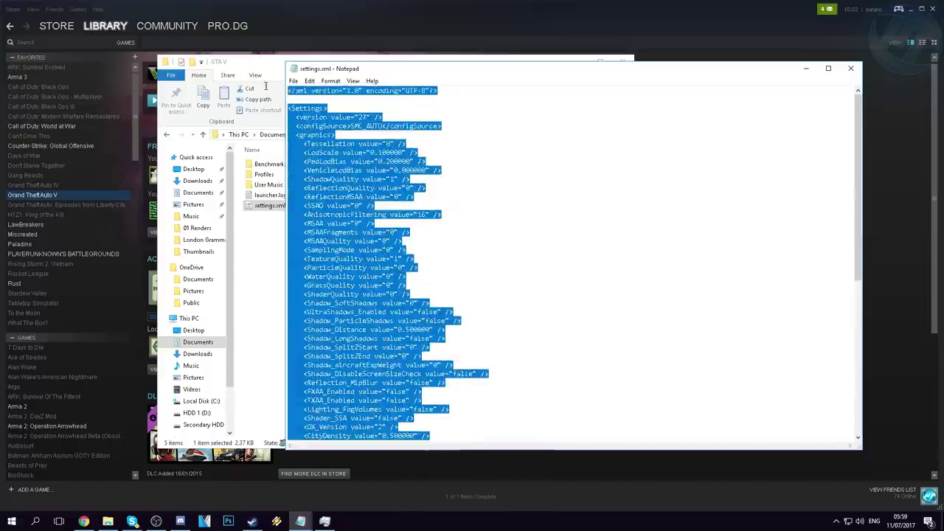
scroll(445, 276, down, 2)
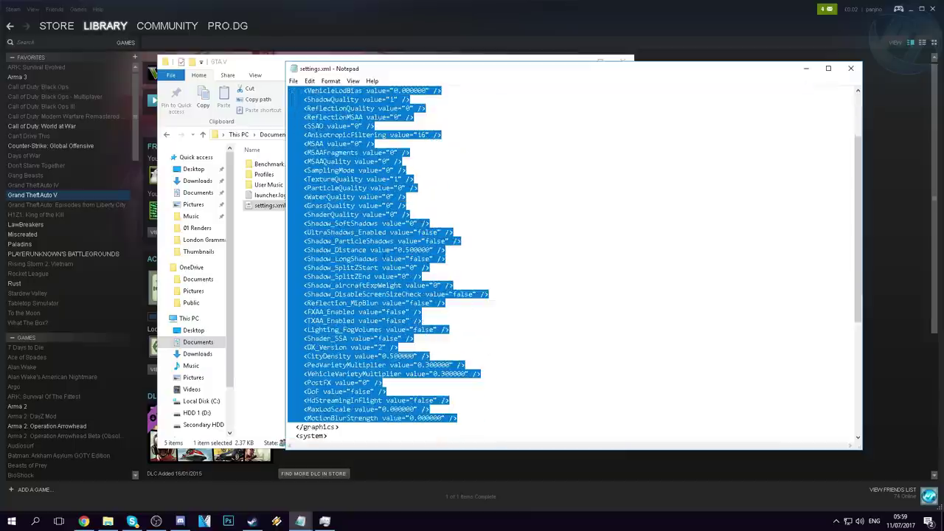
scroll(433, 247, up, 3)
Step: Save settings.xml, then close the file and the GTA V folder
click(293, 80)
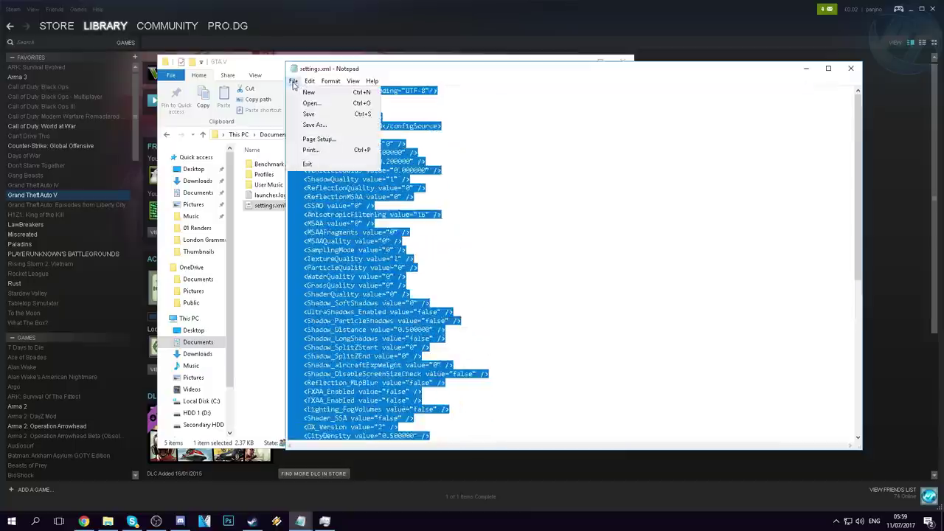
click(316, 115)
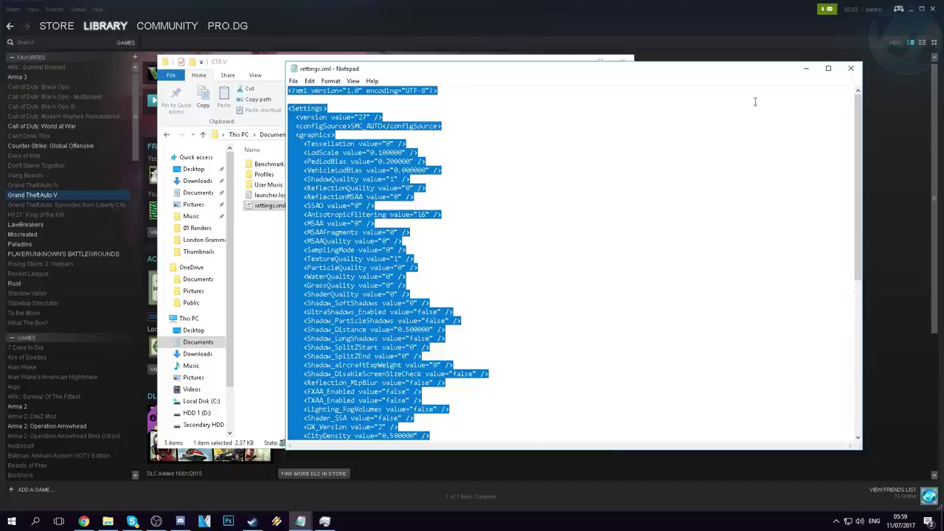
click(850, 68)
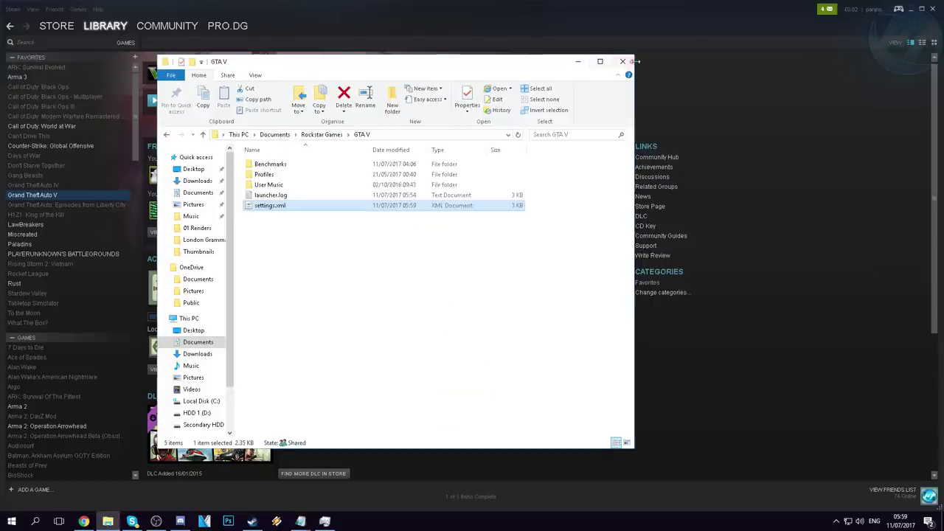
click(623, 61)
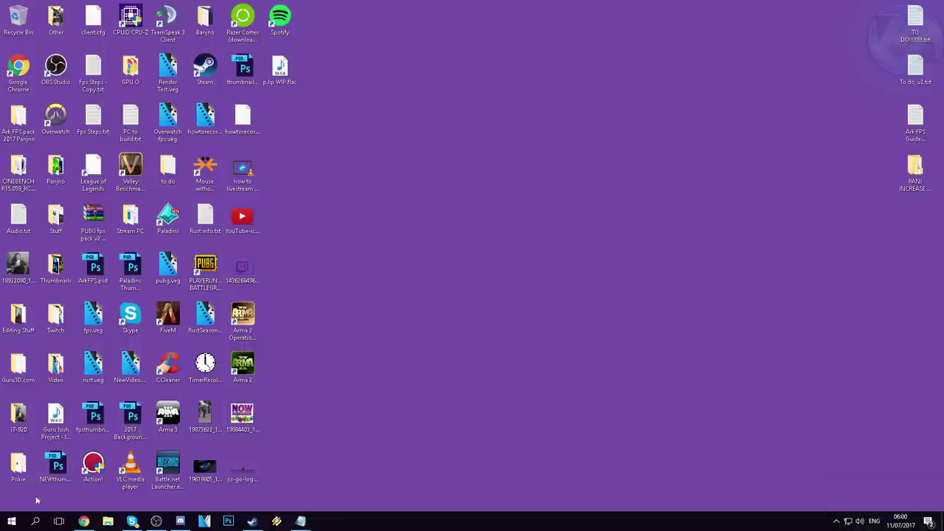
Step: Search Windows for "services" and open the Services console
click(15, 520)
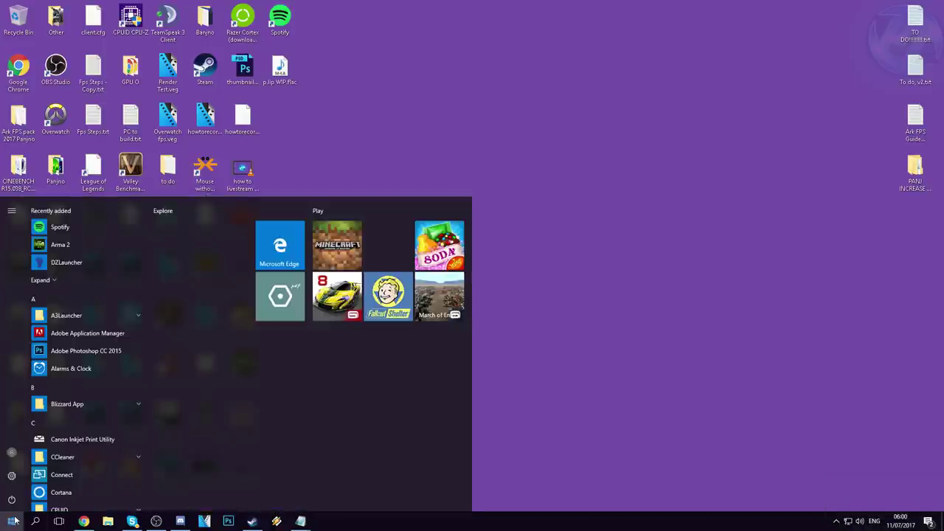
text(service)
text(s)
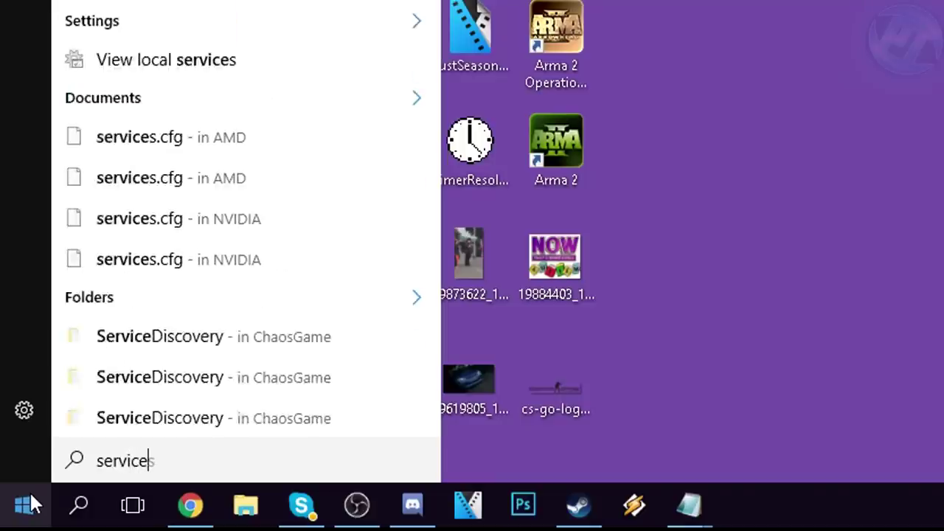
key(Return)
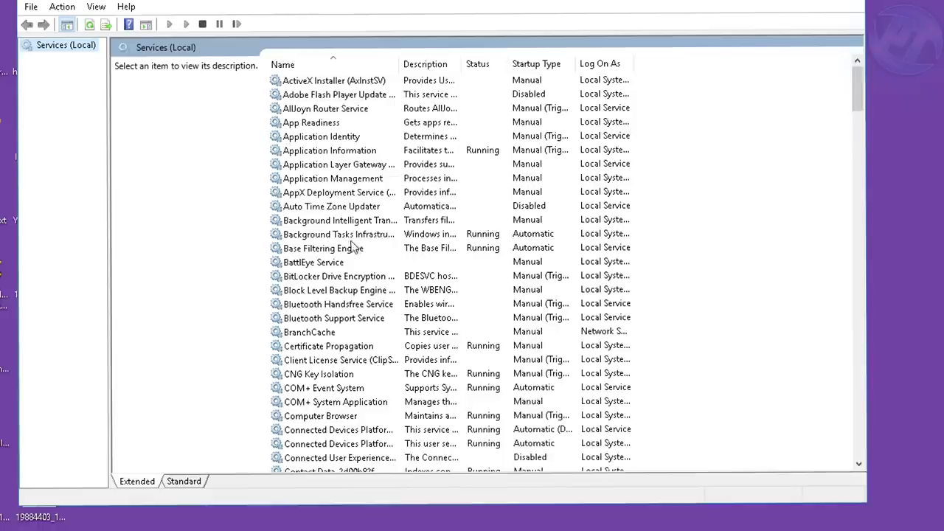
Step: Set the Superfetch service's startup type to Disabled, apply it and close its properties
scroll(325, 273, down, 18)
scroll(332, 295, down, 20)
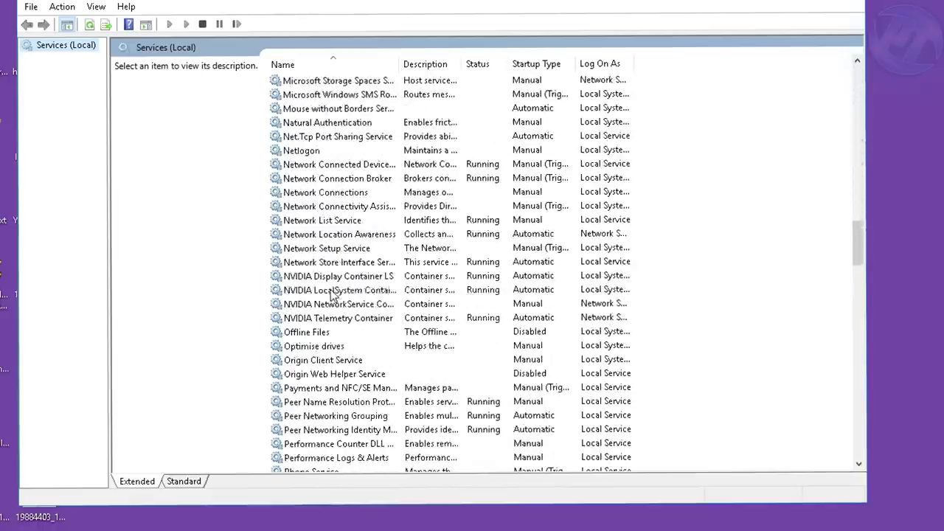
scroll(316, 293, down, 7)
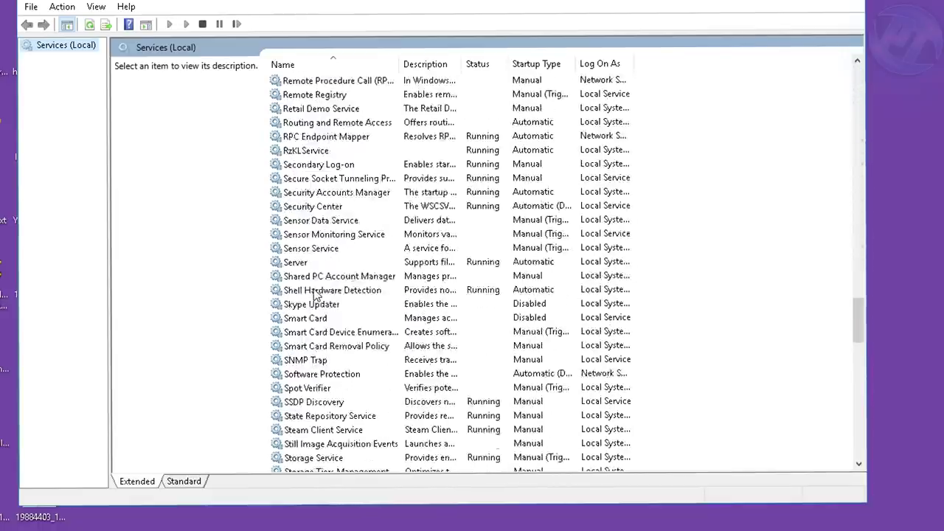
click(313, 402)
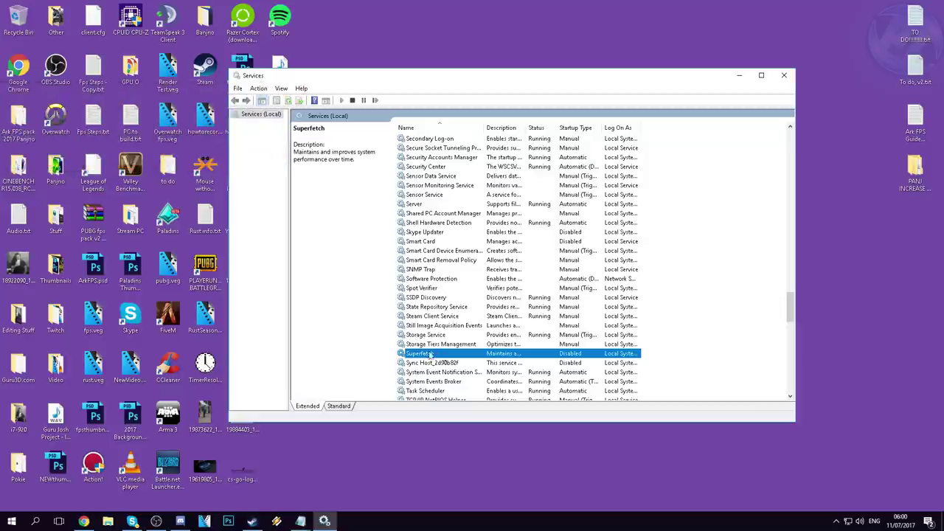
right_click(440, 358)
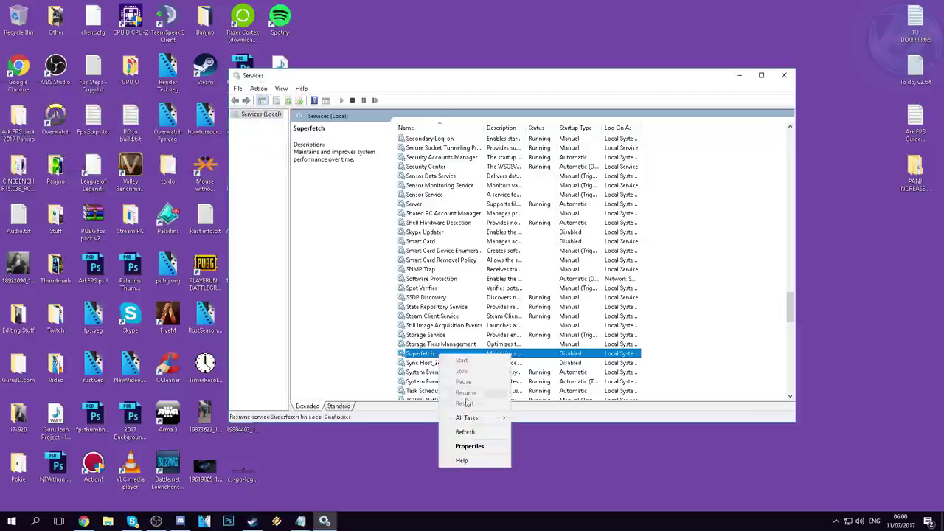
click(469, 446)
click(516, 241)
click(480, 270)
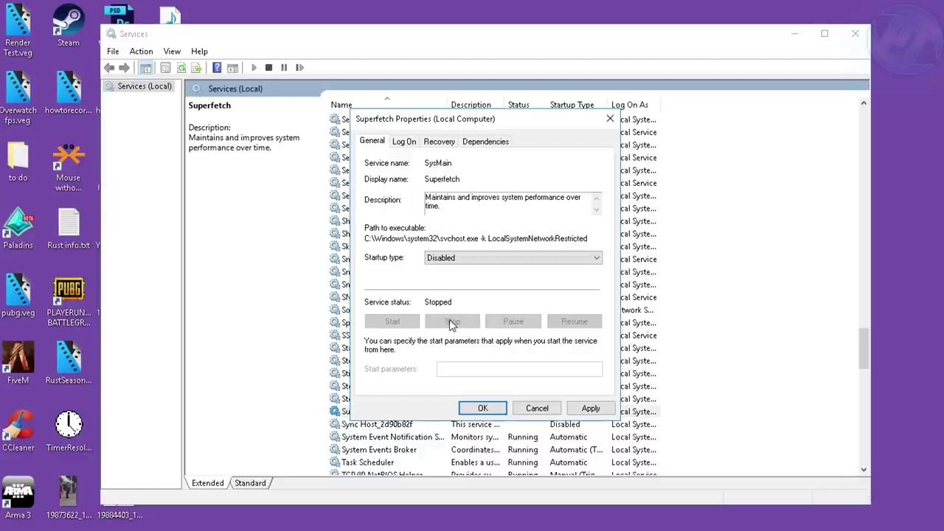
click(591, 409)
click(482, 408)
Step: Set the Xbox Live Networking Service's startup type to Disabled, apply it and close its properties
scroll(421, 337, down, 10)
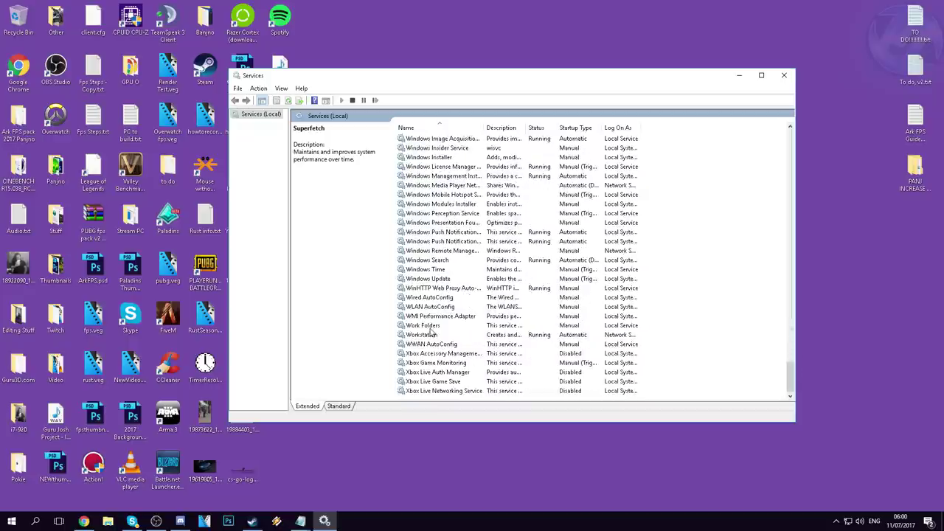
click(428, 390)
click(438, 354)
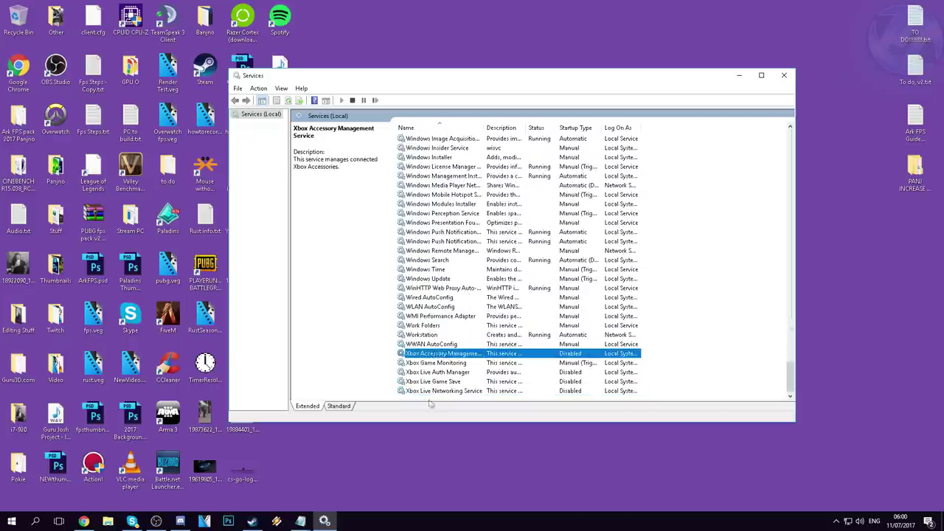
click(434, 364)
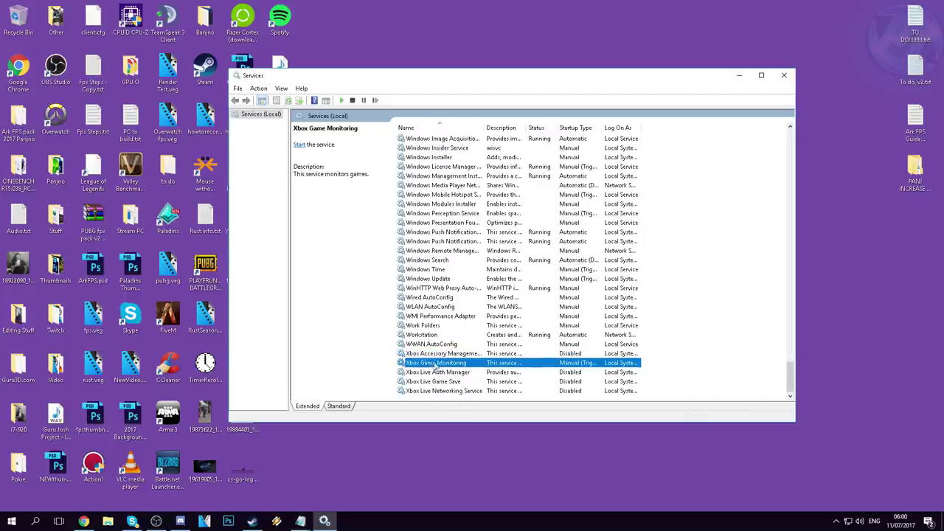
click(441, 391)
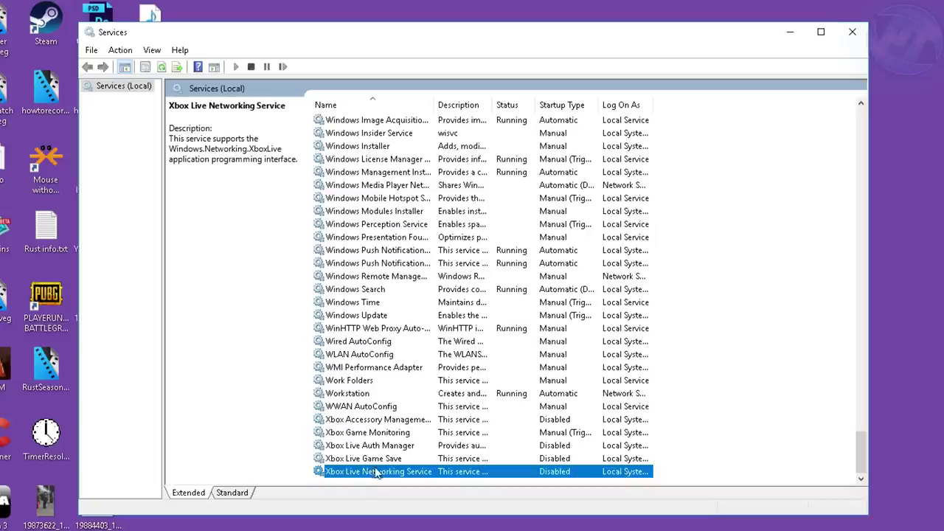
right_click(376, 472)
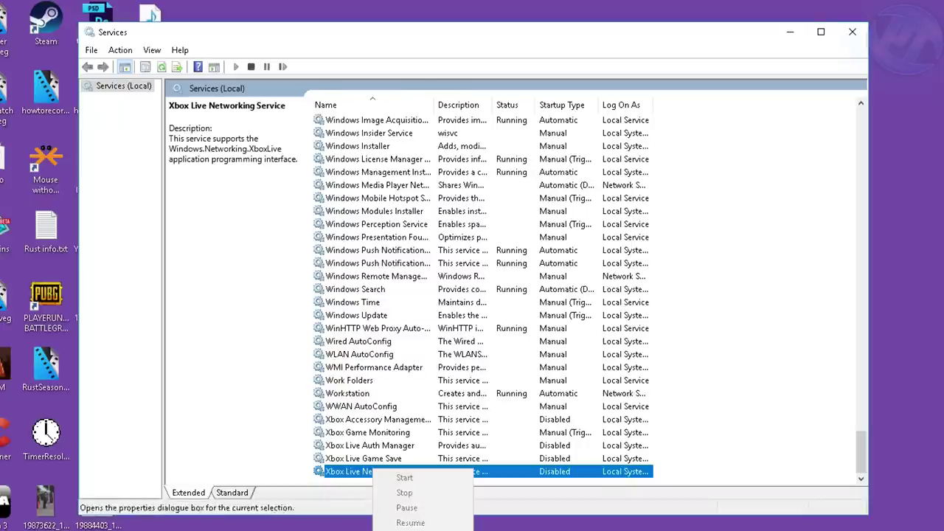
click(413, 528)
click(426, 263)
click(426, 303)
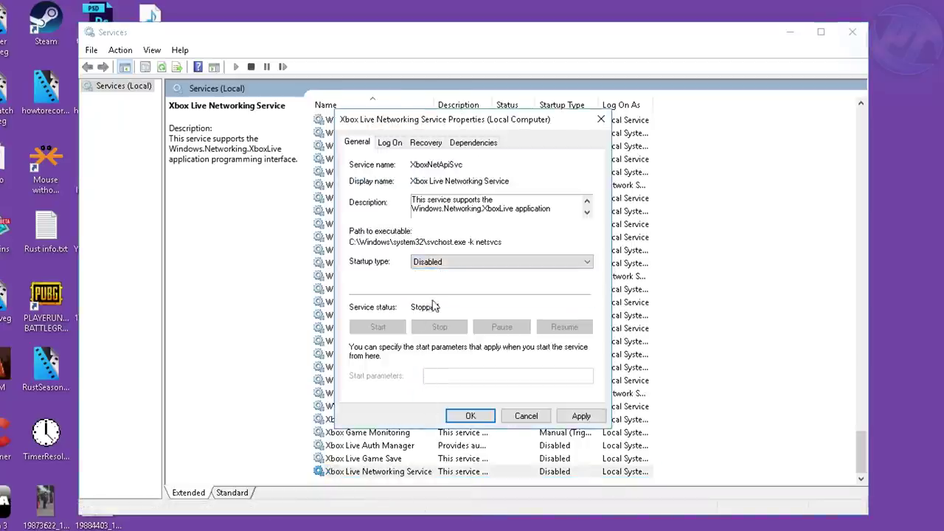
click(581, 416)
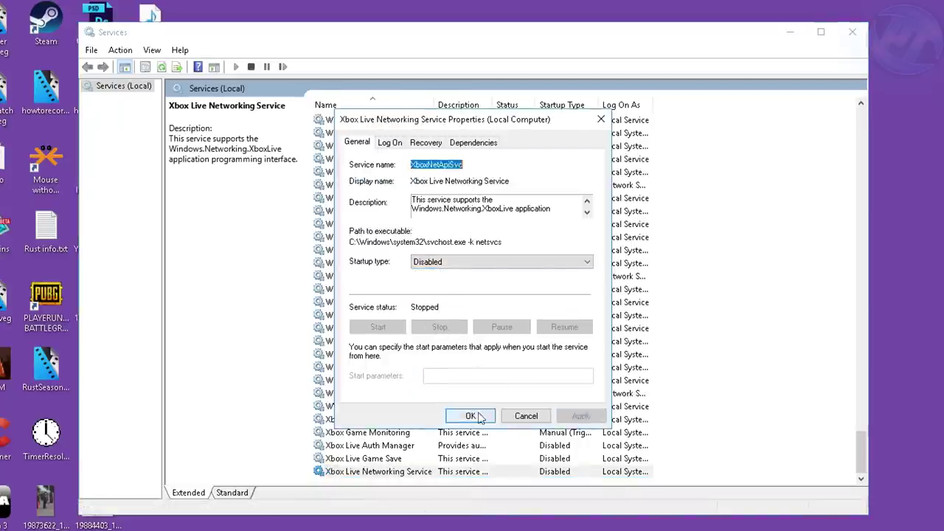
click(472, 416)
Step: Check the startup types of the Xbox Live Game Save, Xbox Live Auth Manager and Xbox Accessory Management services
click(393, 460)
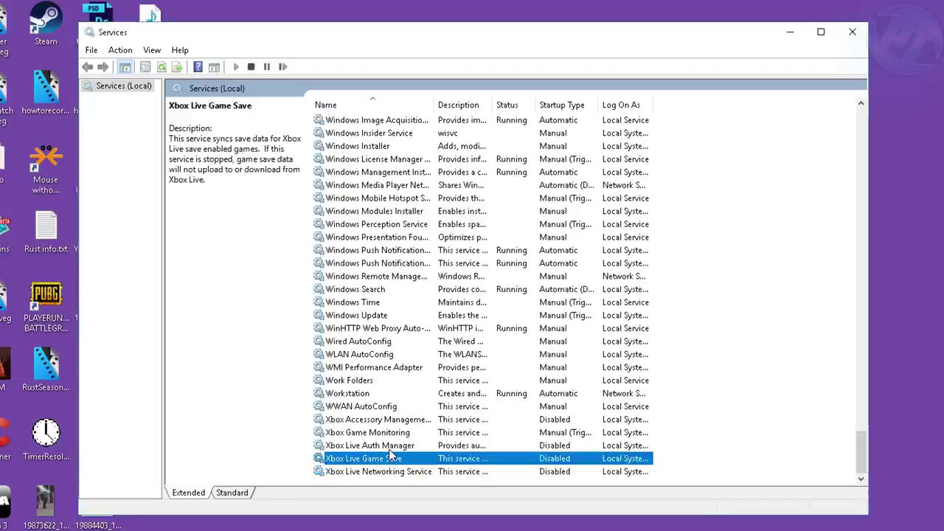
click(389, 451)
click(388, 422)
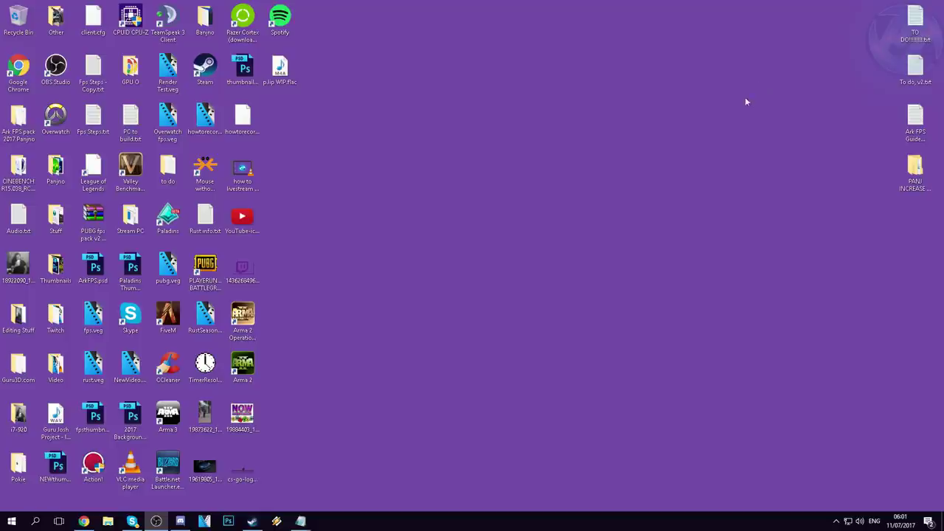
Step: Go to %appdata% and open the Temp folder inside AppData's Local folder
click(16, 523)
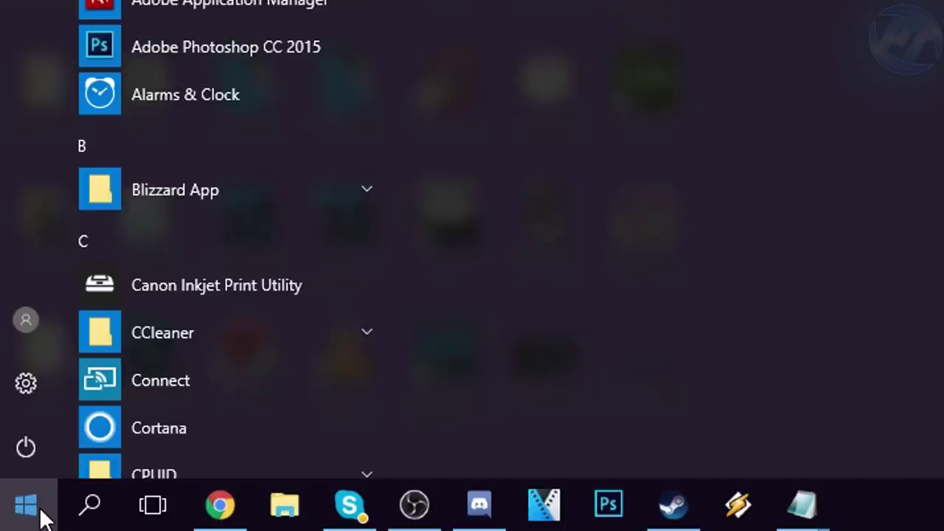
text(%)
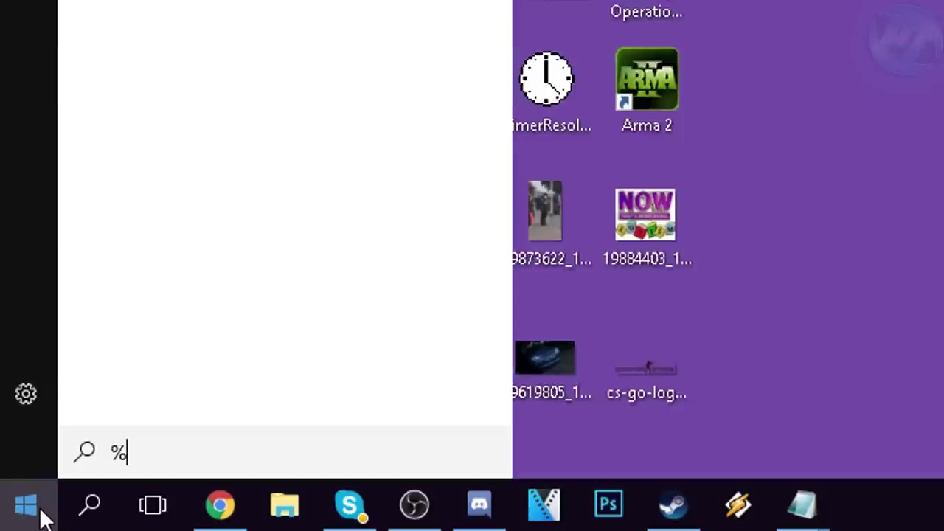
text(appdata%)
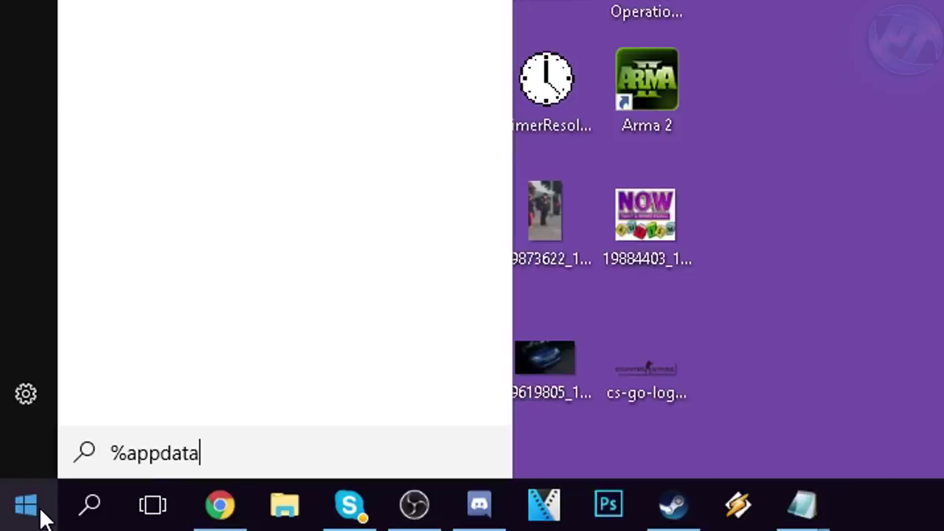
key(Return)
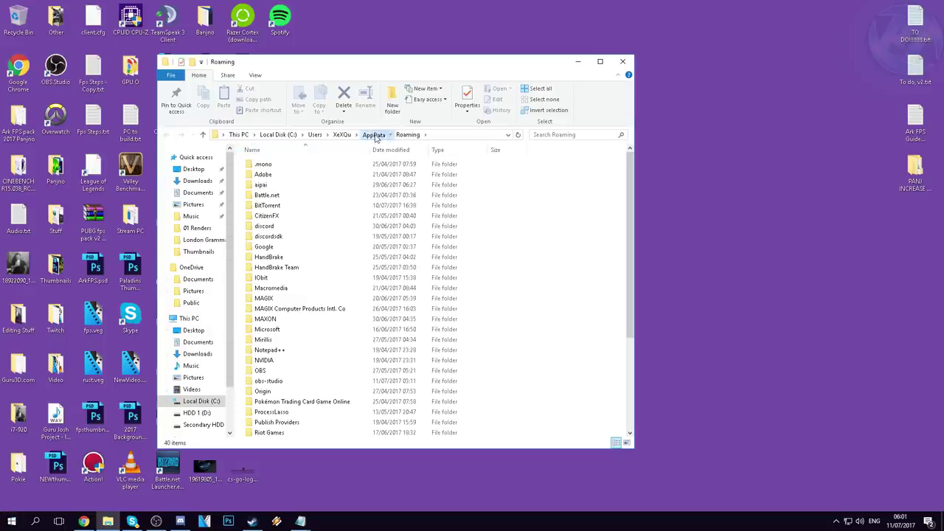
click(375, 135)
double_click(266, 163)
scroll(309, 308, down, 10)
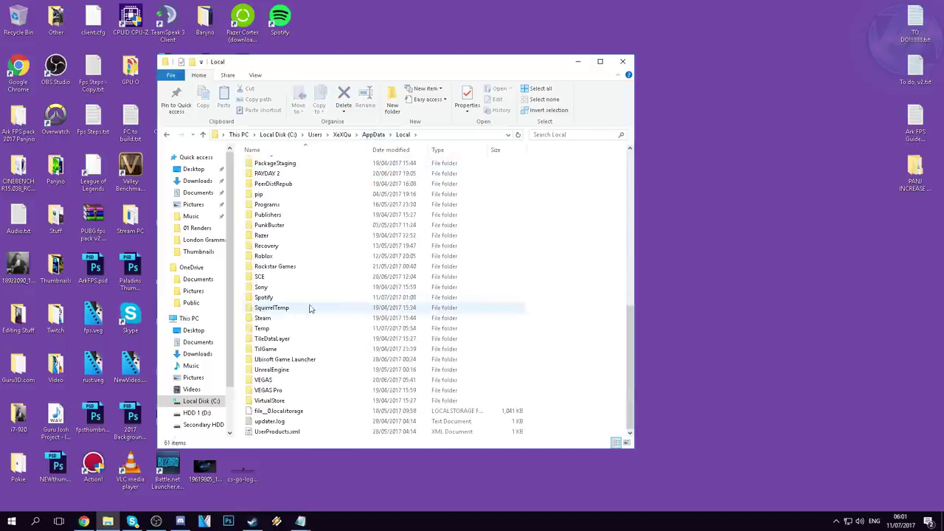
double_click(277, 330)
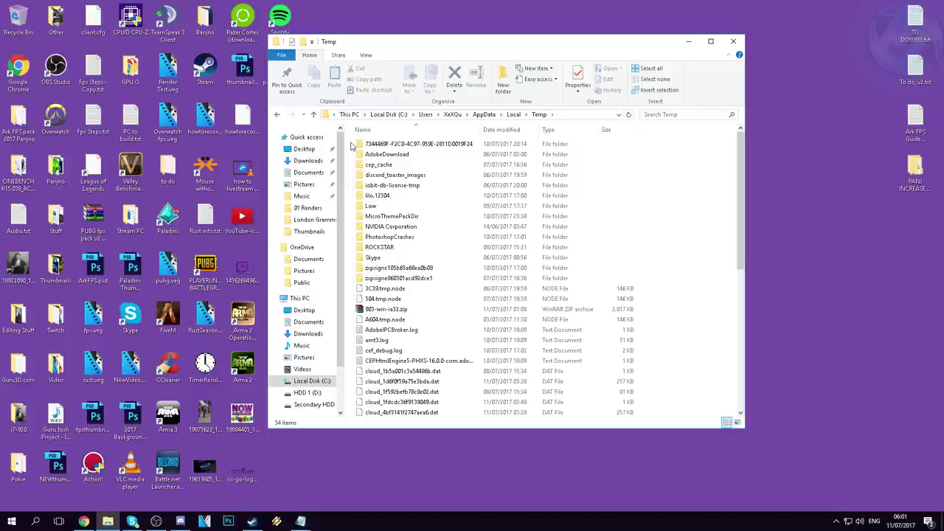
Step: Delete everything in the Temp folder, skipping all items that are in use
drag(351, 145, 444, 413)
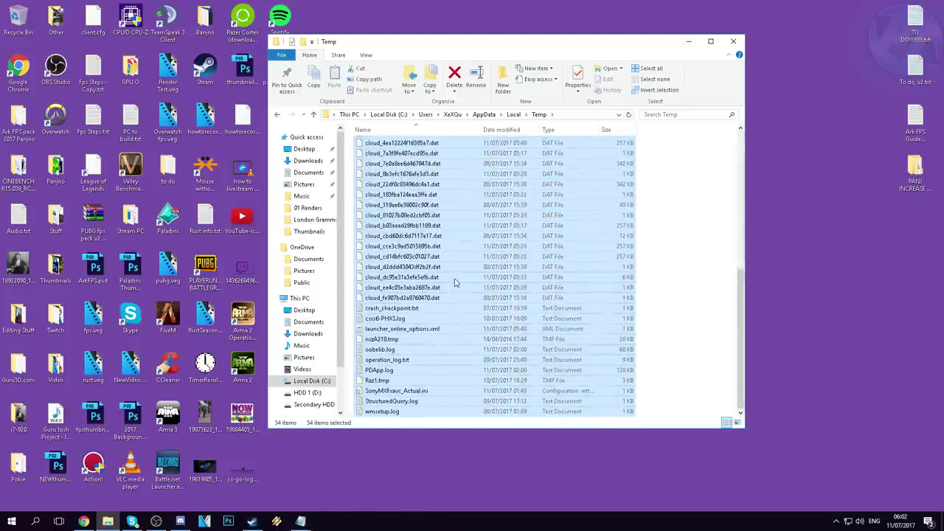
key(Delete)
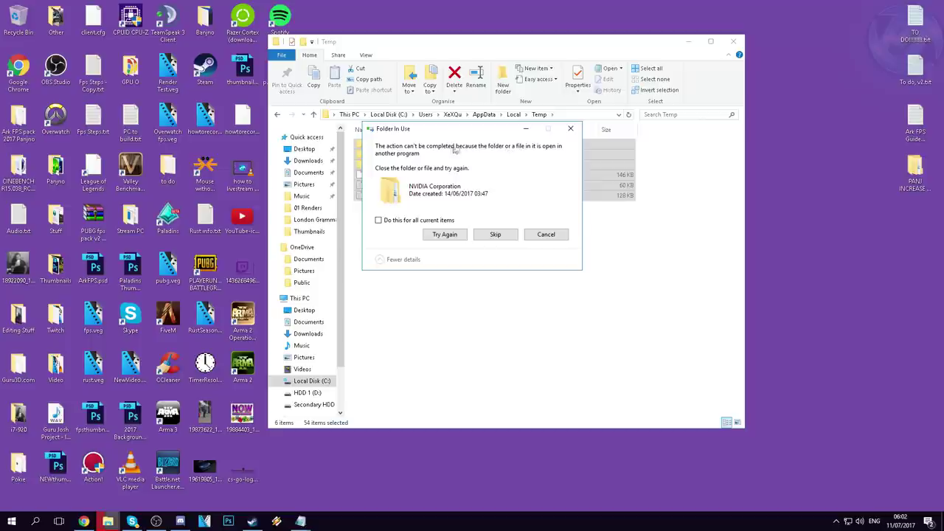
click(379, 220)
click(495, 235)
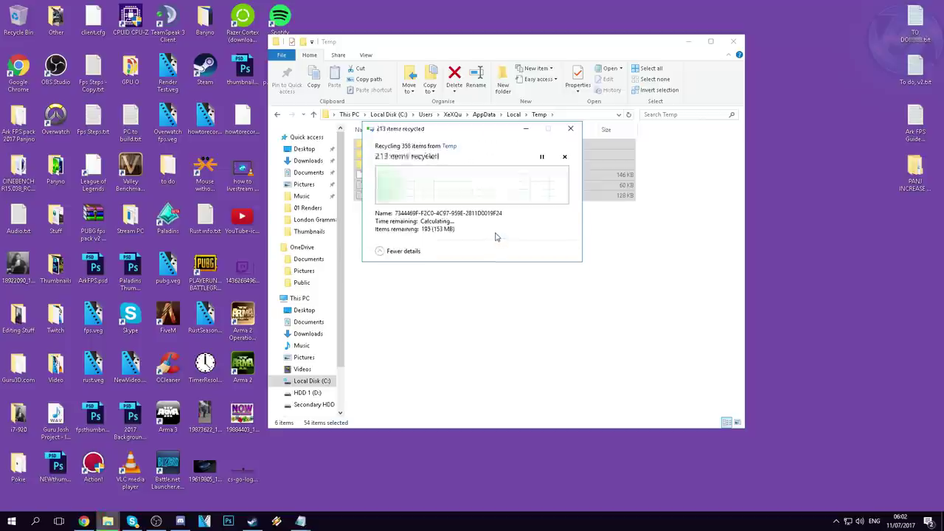
Step: Select all the items left in the Temp folder
click(450, 251)
drag(450, 251, 383, 148)
click(460, 238)
drag(462, 236, 383, 145)
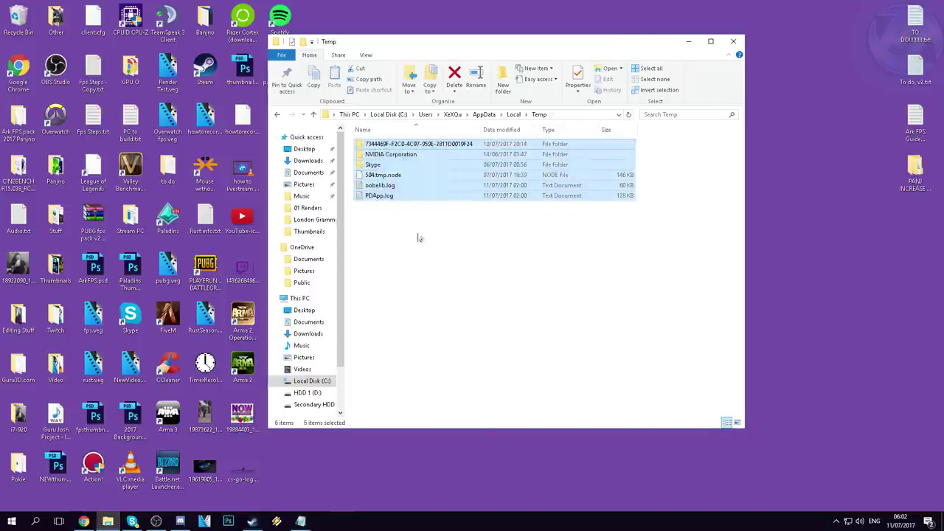
Step: Leave the Temp folder and open the Windows Prefetch folder by running prefetch from the Run dialog
click(398, 219)
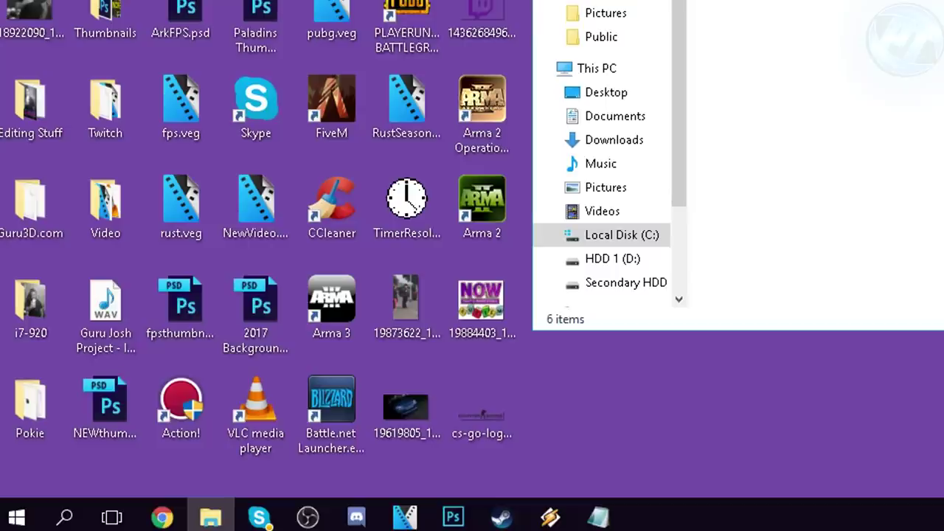
click(210, 516)
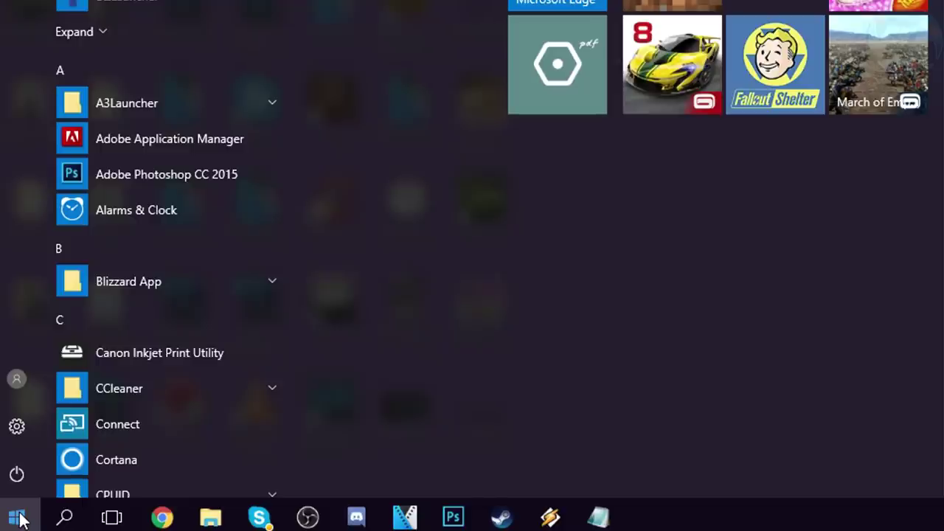
text(run)
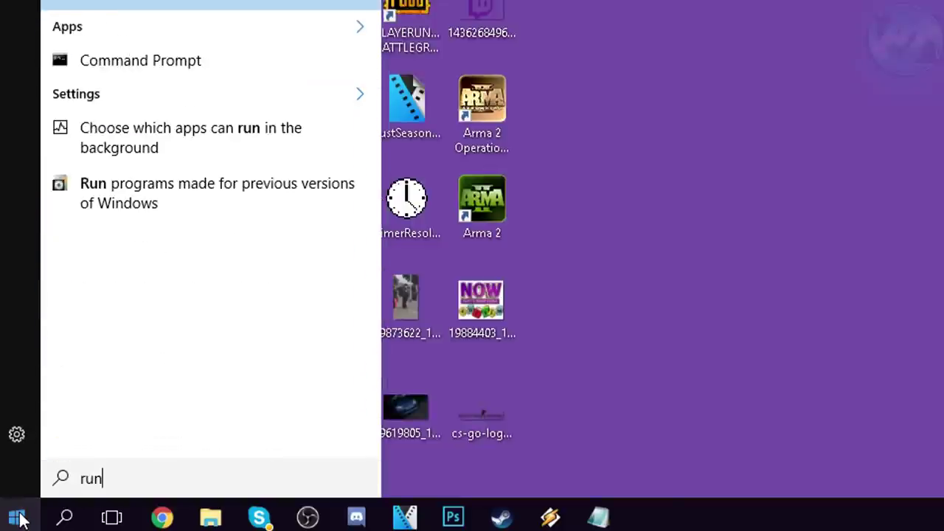
key(Return)
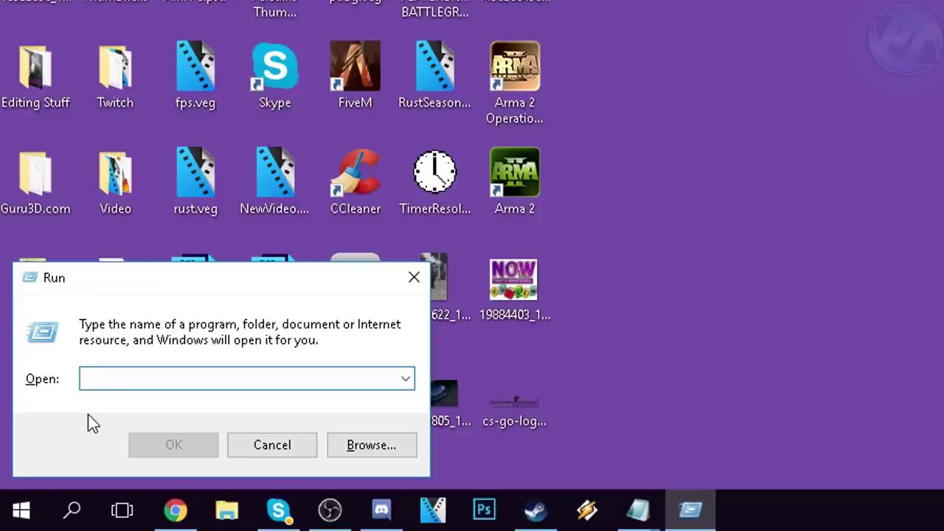
text(pret)
text(etch)
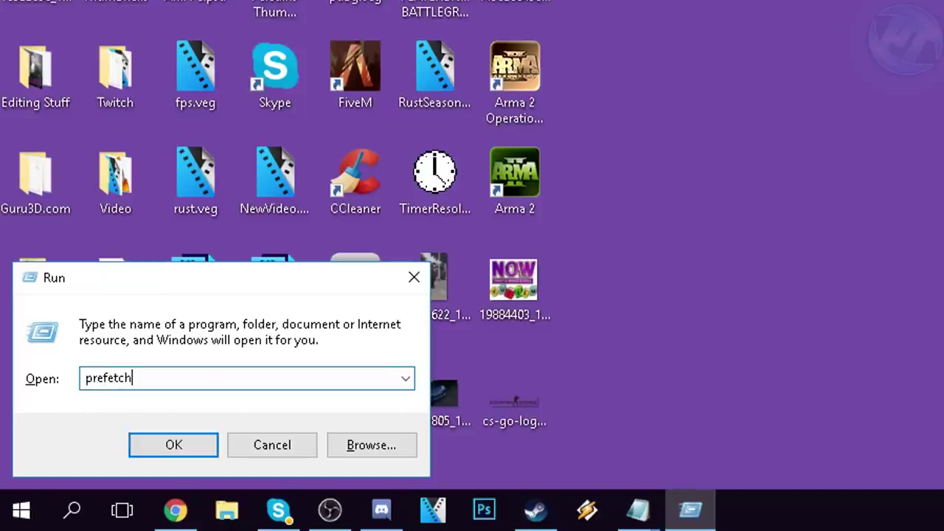
click(197, 442)
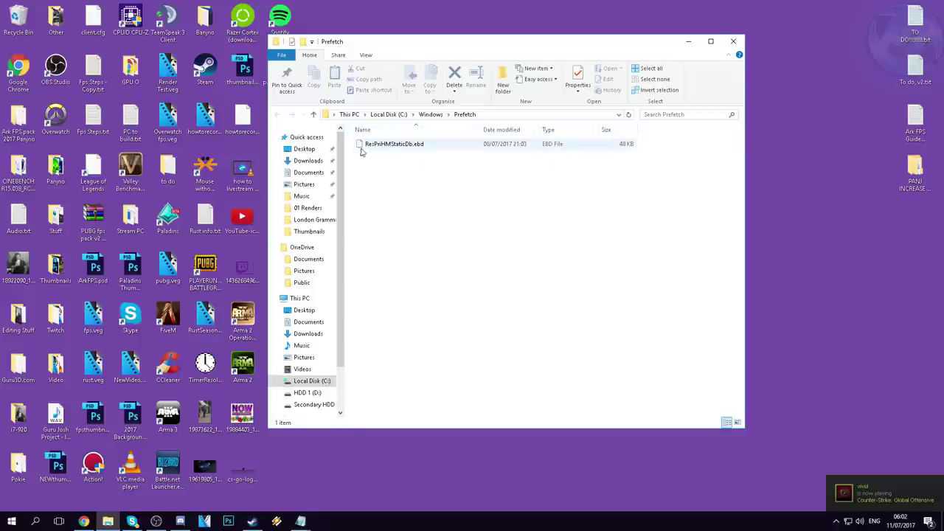
Step: Delete the ResPriHMStaticDb.ebd file from the Prefetch folder and close the folder window
click(396, 147)
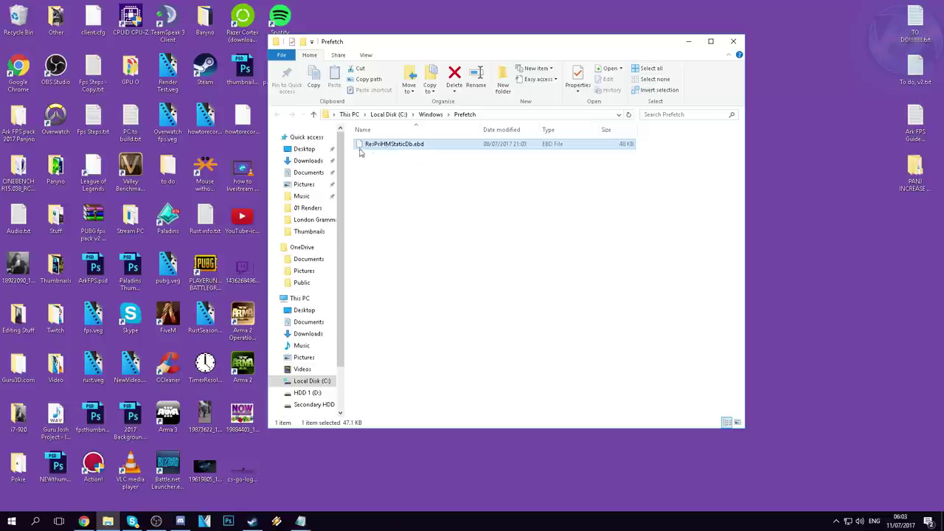
click(387, 174)
click(384, 150)
click(362, 162)
drag(352, 142, 443, 342)
click(443, 342)
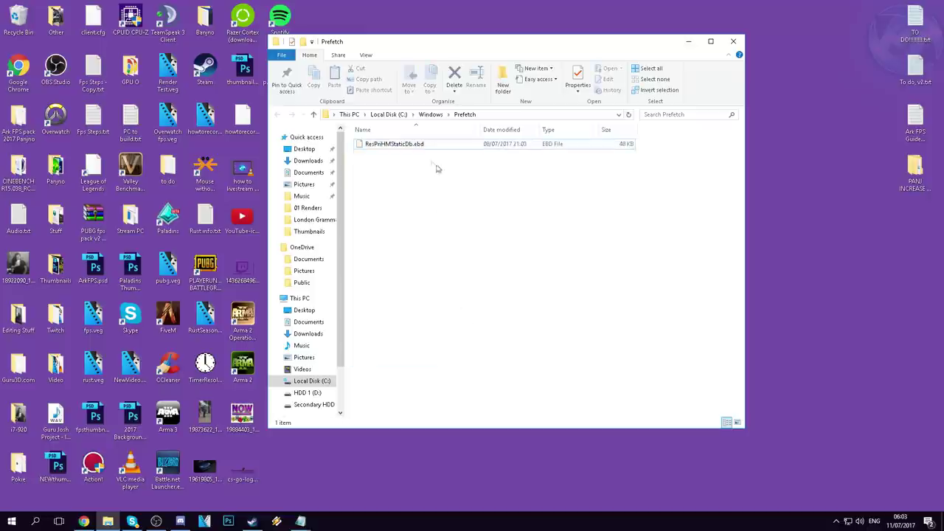
drag(349, 143, 477, 430)
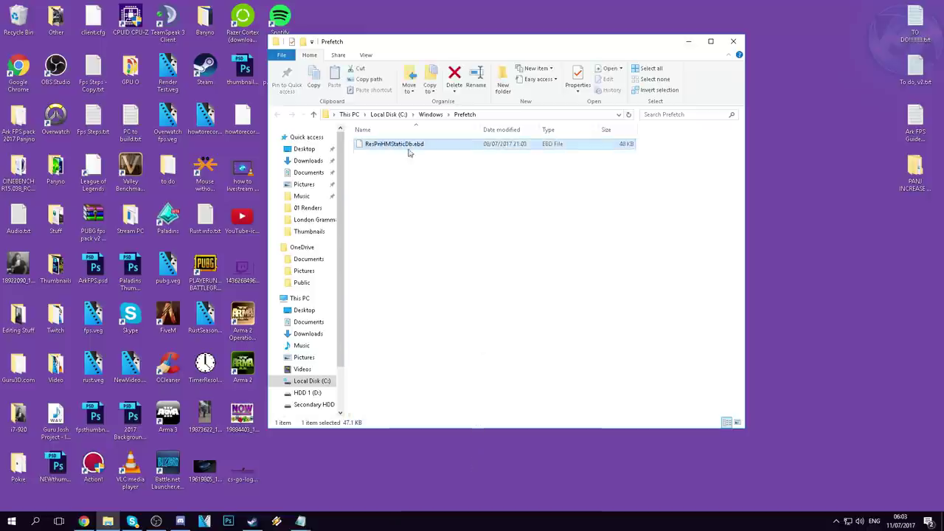
key(Delete)
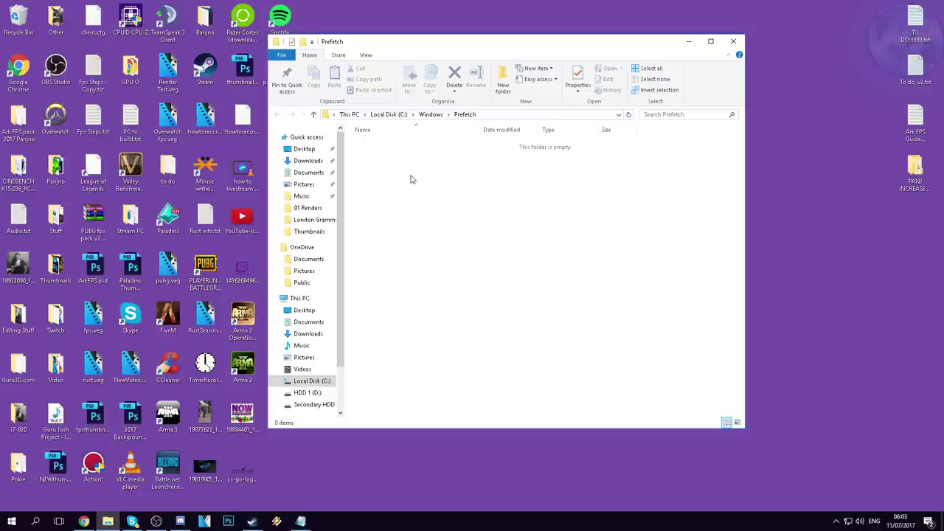
click(731, 43)
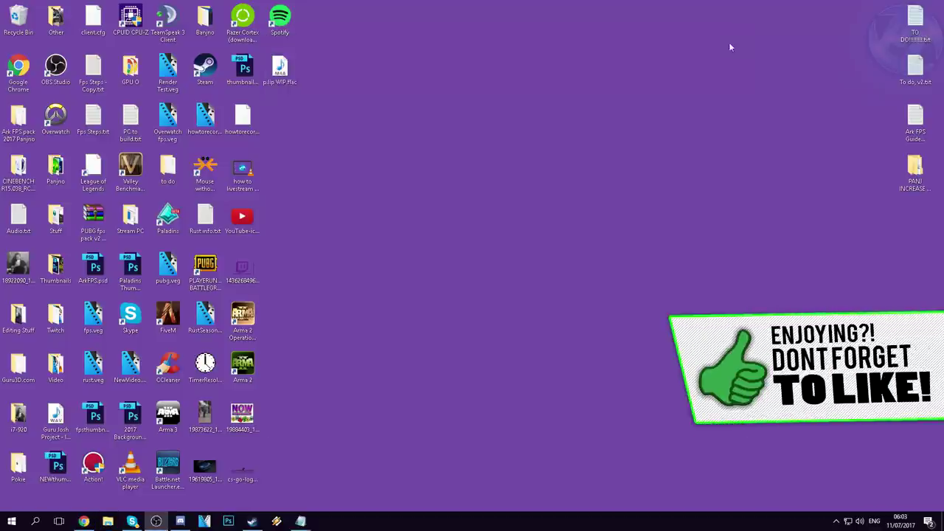
Step: Empty the Recycle Bin, permanently deleting all its items
right_click(23, 18)
click(55, 34)
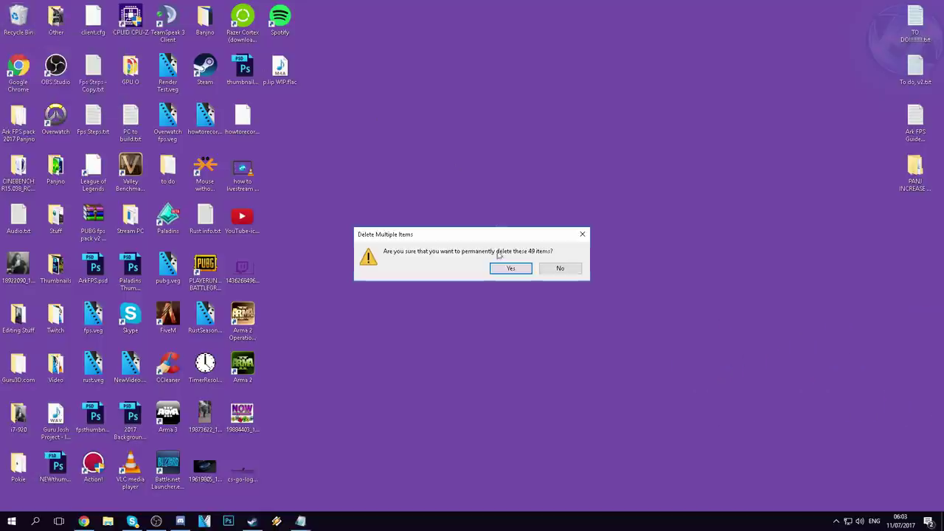
click(510, 269)
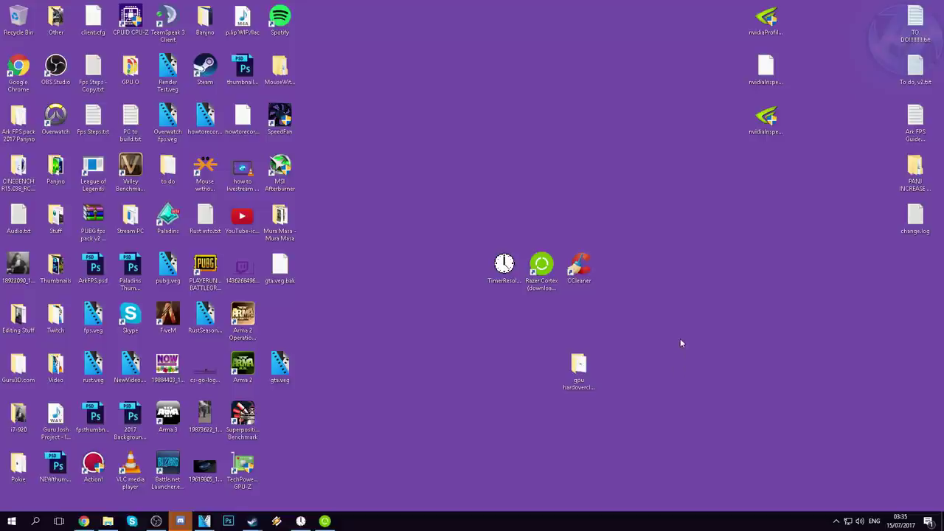
Step: Open the NVIDIA Control Panel, check the Adjust Image Settings with Preview page and return to Manage 3D Settings
right_click(696, 323)
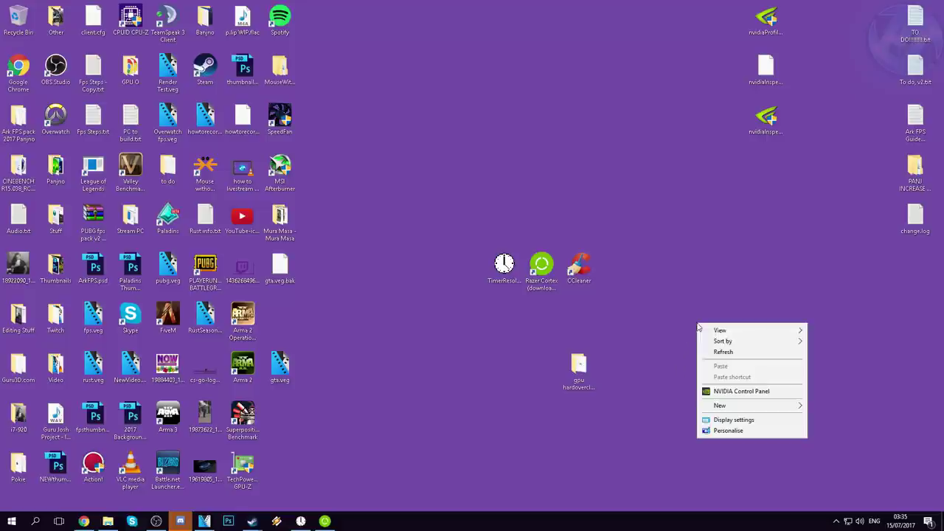
click(734, 393)
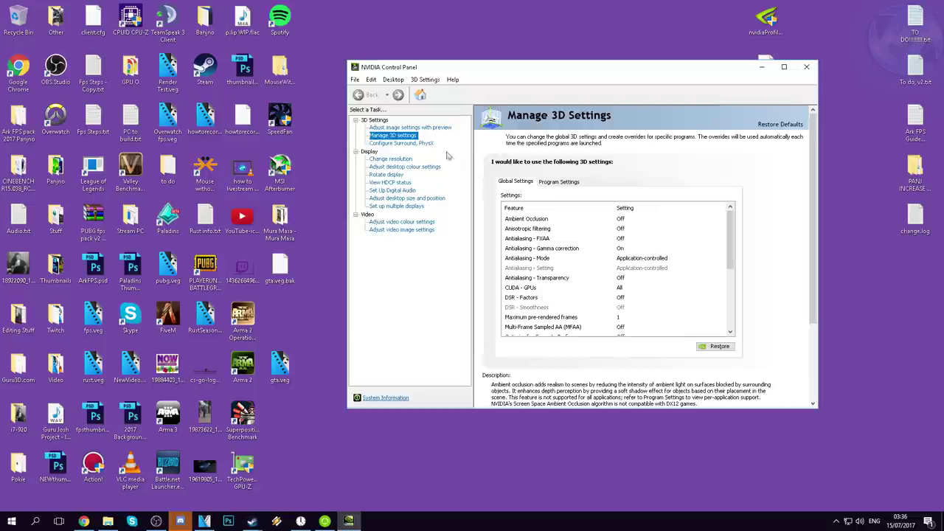
click(406, 129)
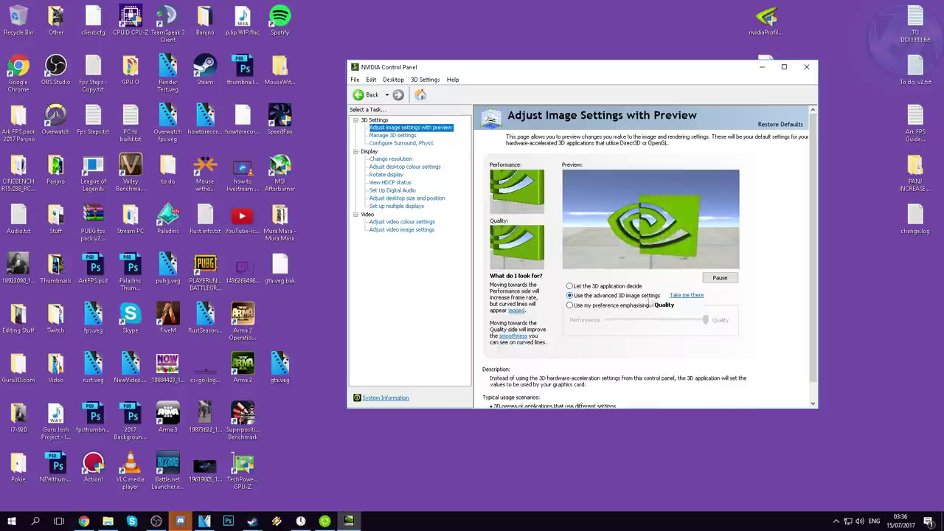
click(393, 136)
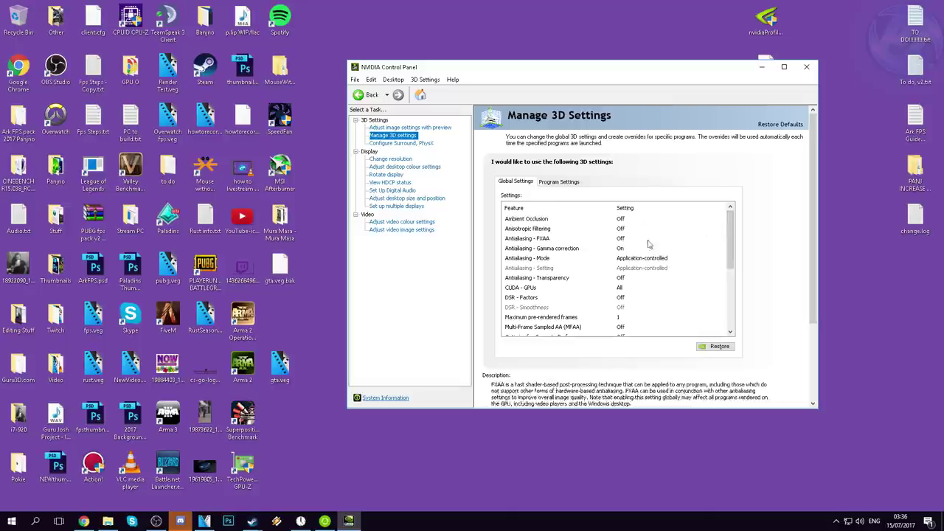
Step: Set the global Power management mode to Prefer maximum performance and Virtual Reality pre-rendered frames to 1, and close the NVIDIA Control Panel
drag(730, 234, 730, 291)
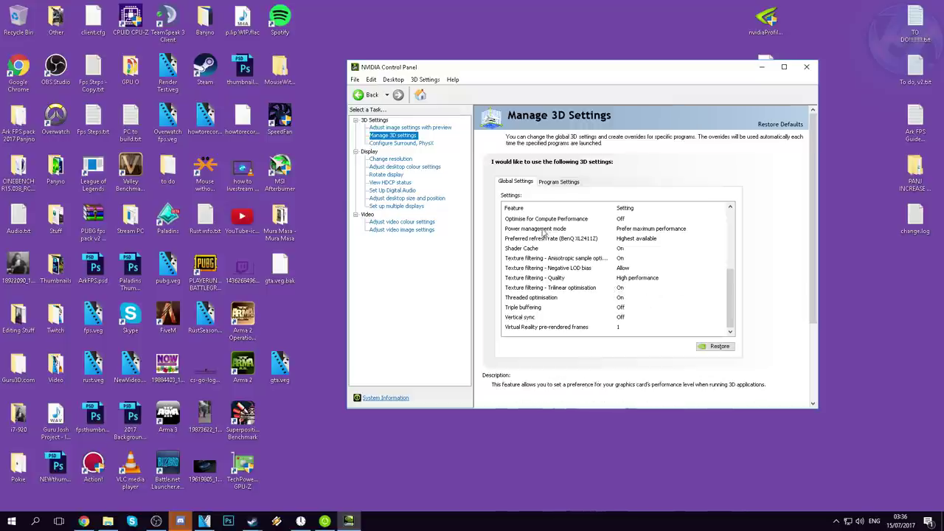
click(635, 232)
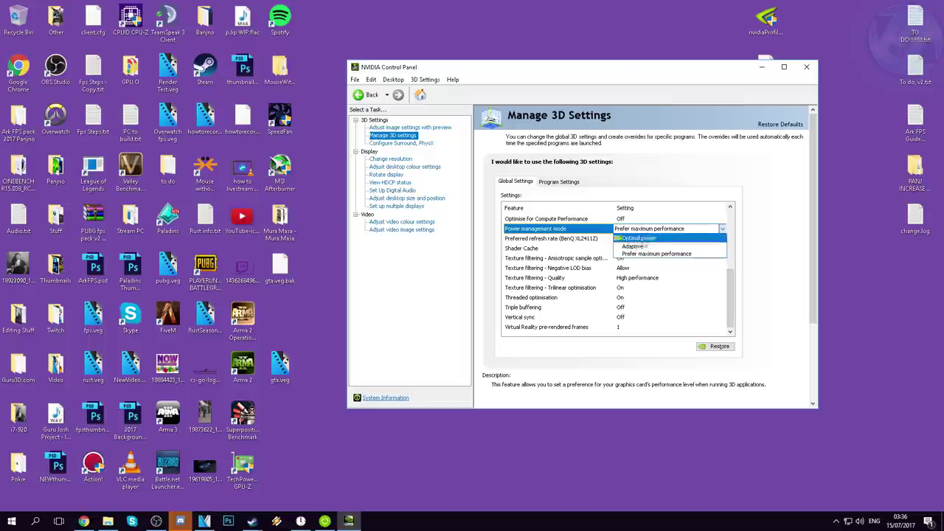
click(636, 254)
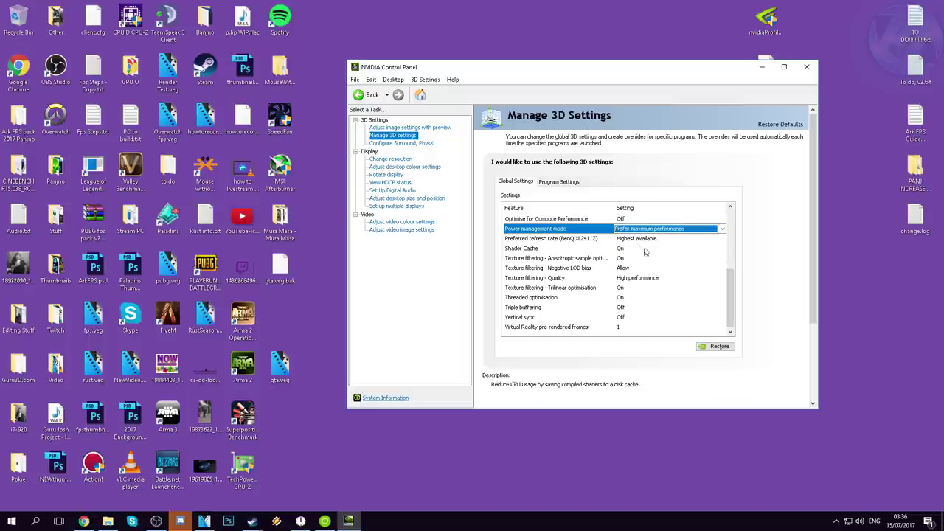
click(620, 328)
click(626, 337)
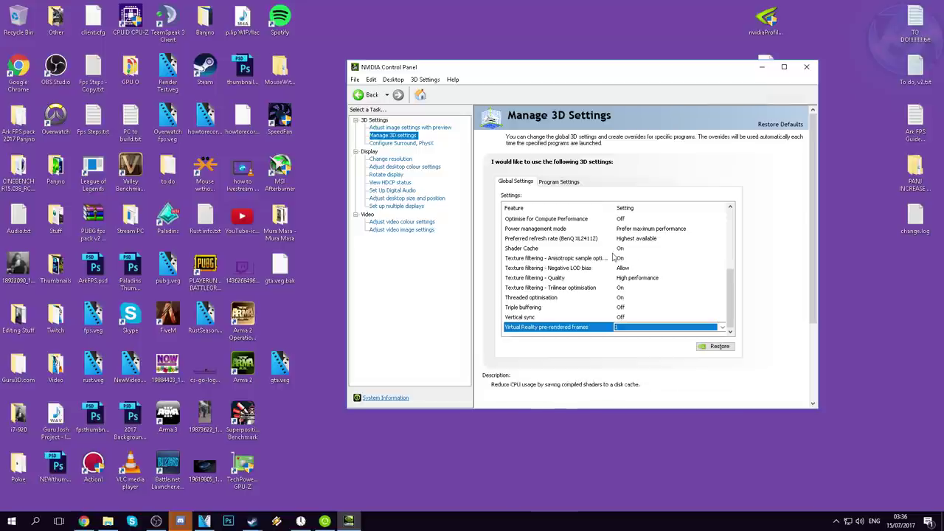
drag(731, 294, 733, 236)
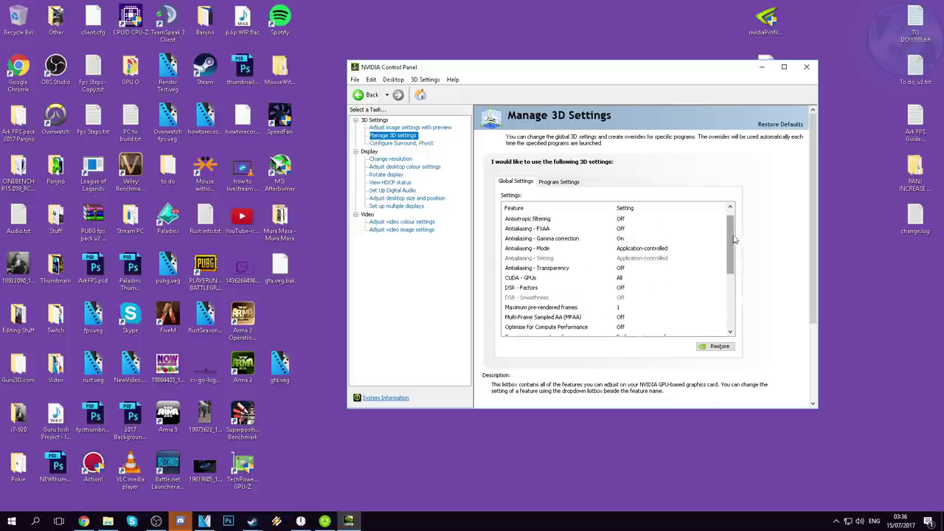
scroll(708, 258, up, 1)
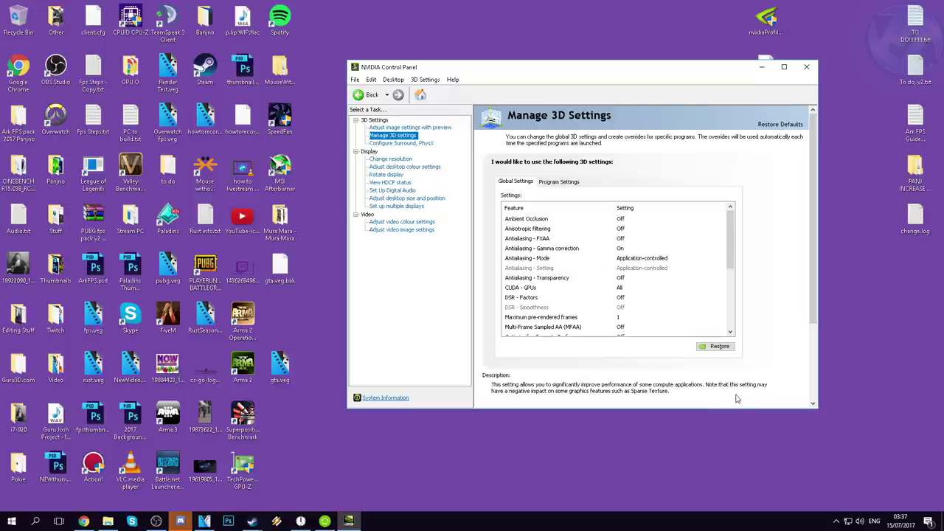
click(806, 68)
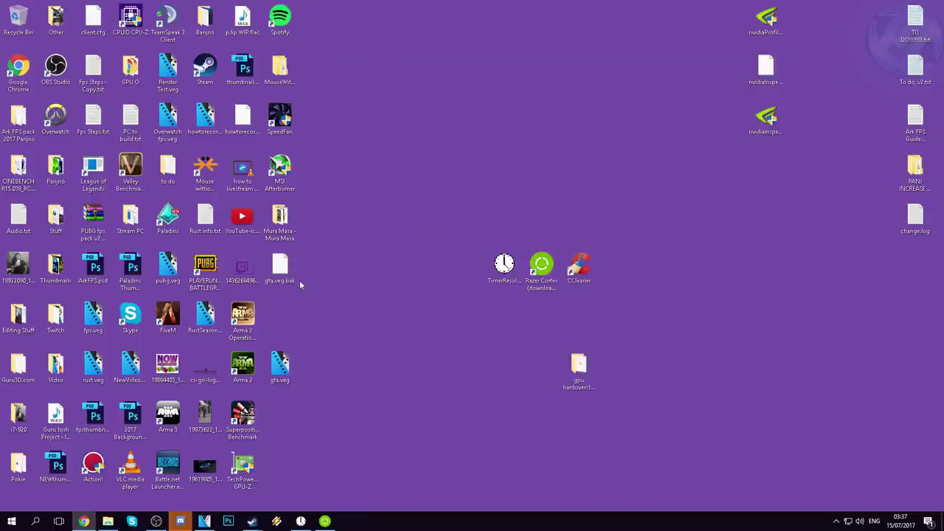
Step: Search for power, go to Power Options and activate the High performance plan among the additional plans
click(13, 522)
text(power)
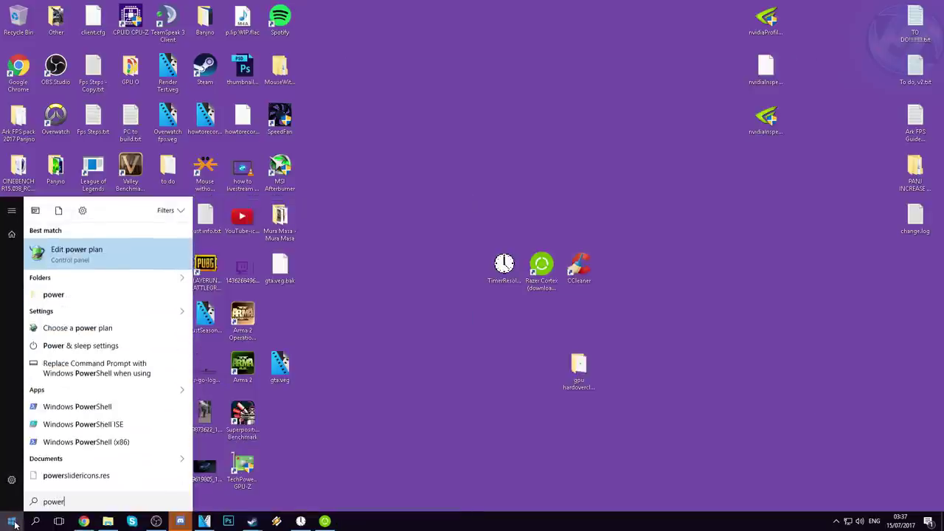
click(80, 257)
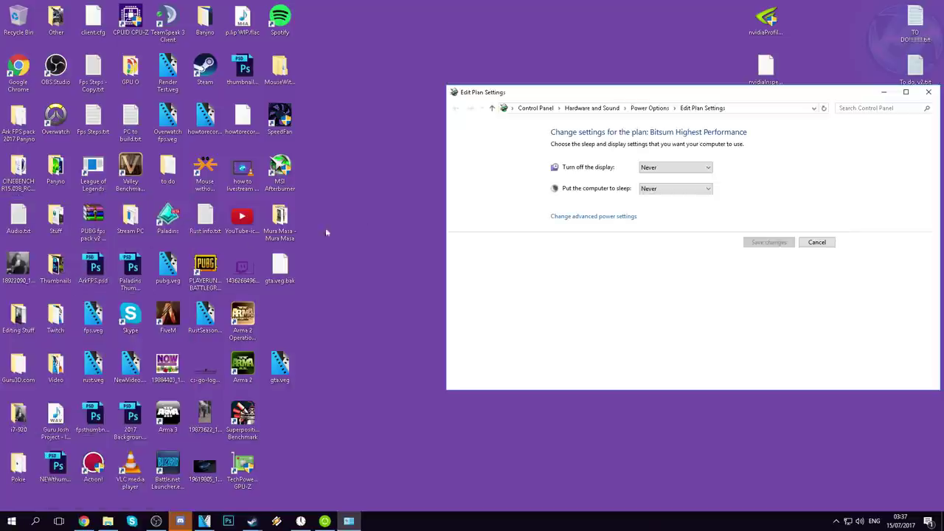
click(651, 108)
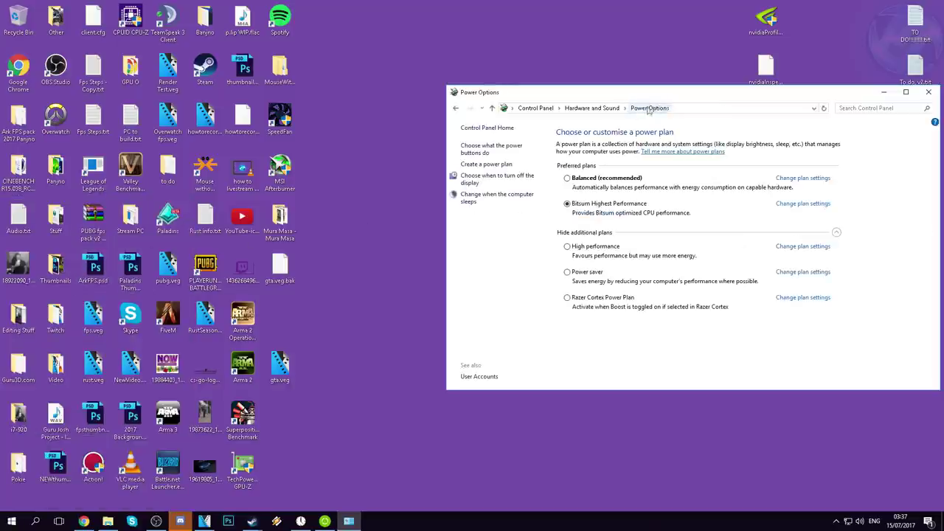
click(835, 232)
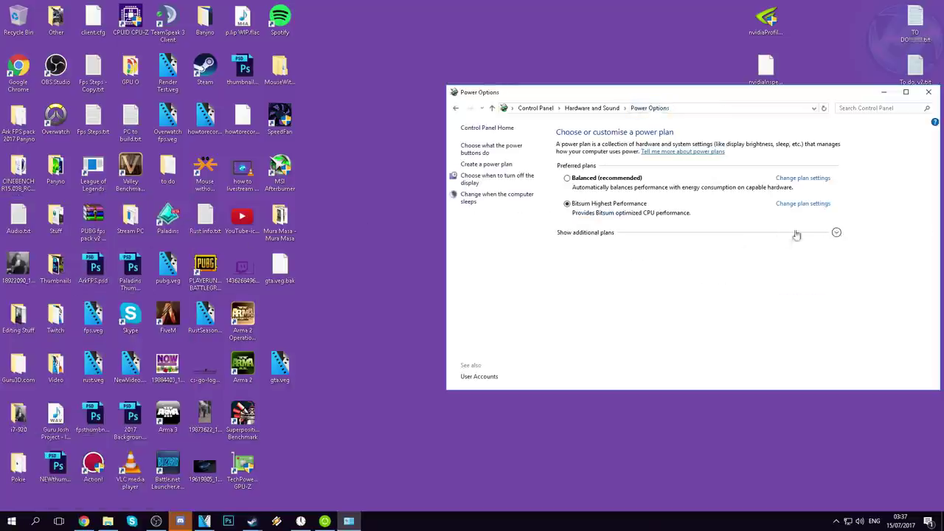
click(835, 233)
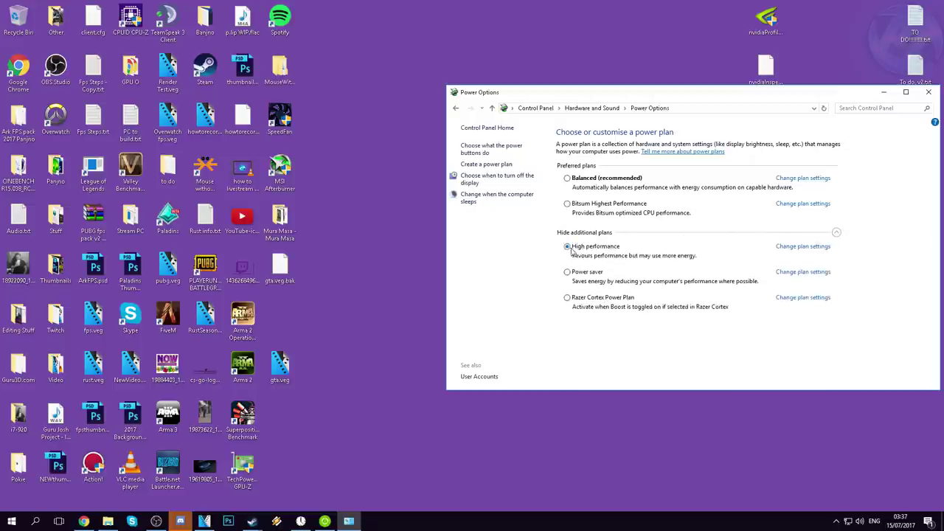
Step: Open the advanced power settings of the High performance plan and place the dialog beside the plan window
click(801, 248)
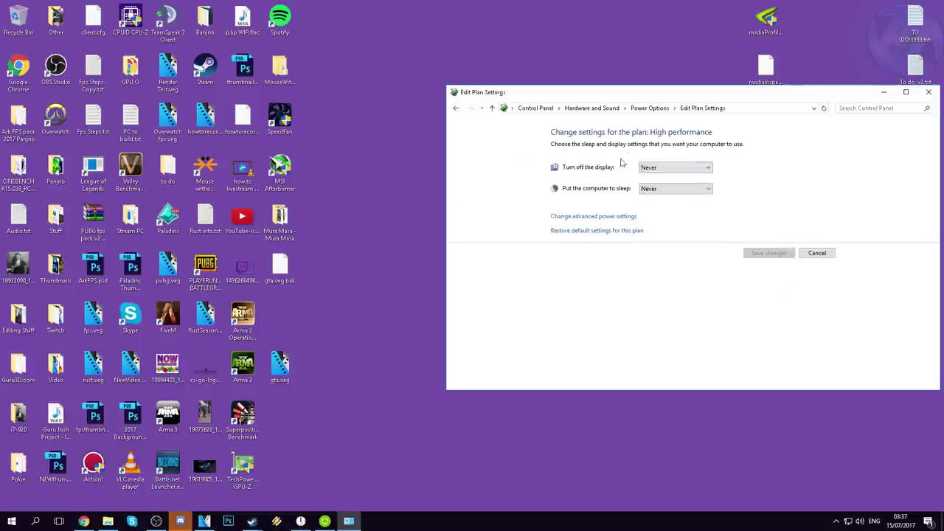
click(598, 217)
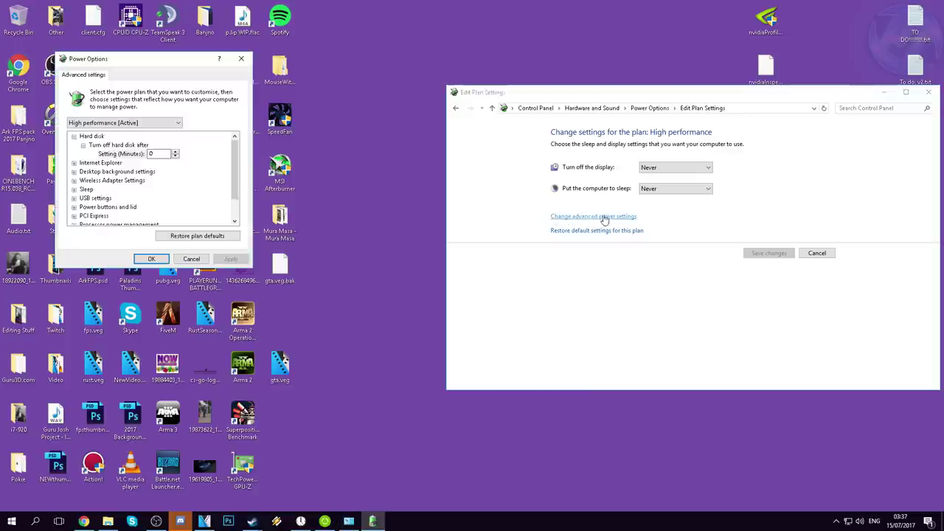
drag(177, 58, 423, 120)
Step: Check the Turn off hard disk after setting under Hard disk
click(320, 199)
click(320, 199)
click(330, 207)
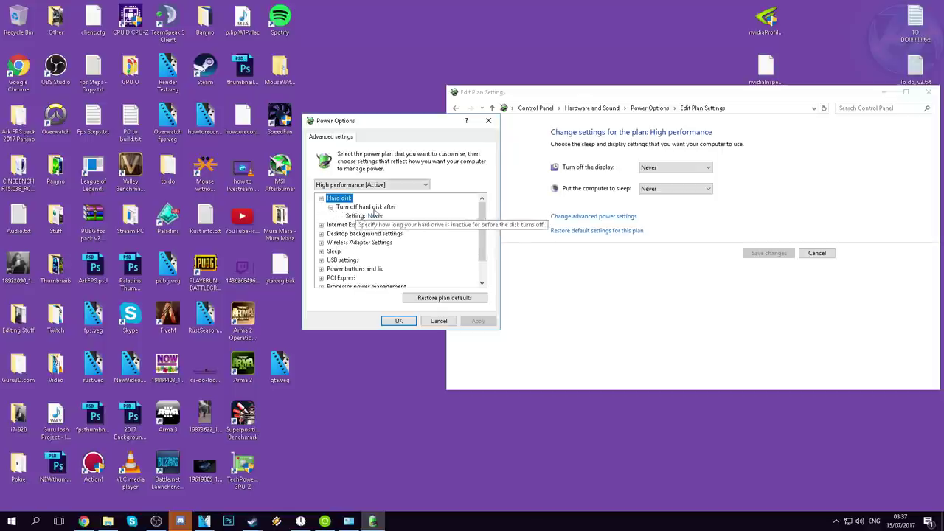
click(376, 216)
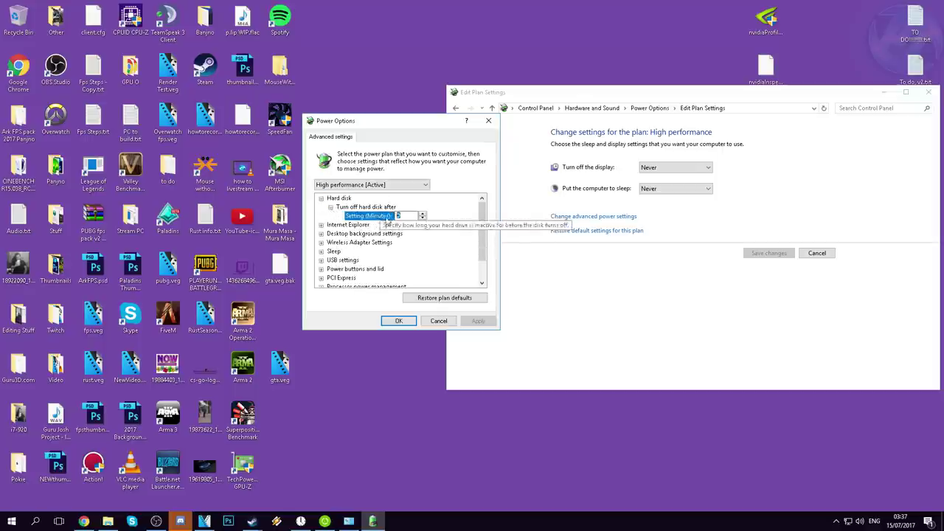
click(408, 216)
Step: Expand Processor power management to check its frequency, minimum and maximum state and cooling policy settings, accept the dialog and close the plan window
scroll(353, 235, down, 1)
scroll(402, 236, up, 1)
scroll(369, 250, down, 1)
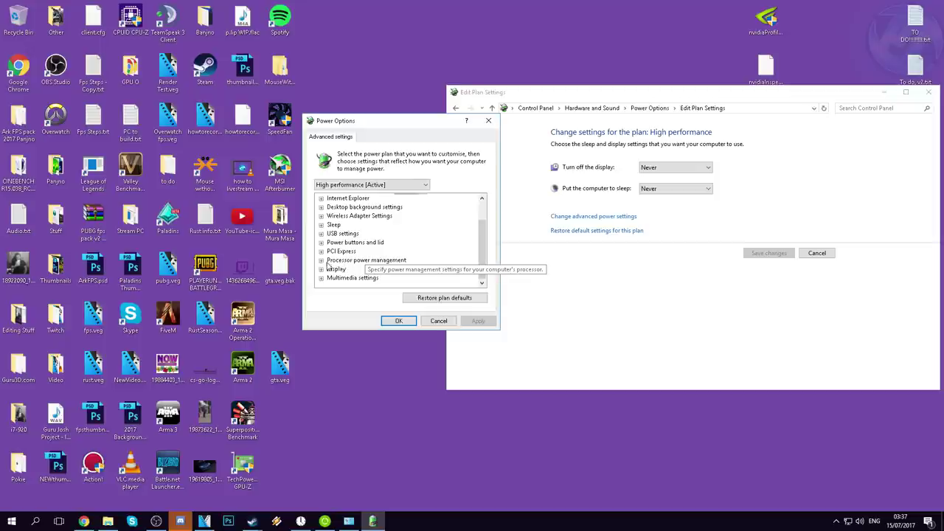
click(321, 260)
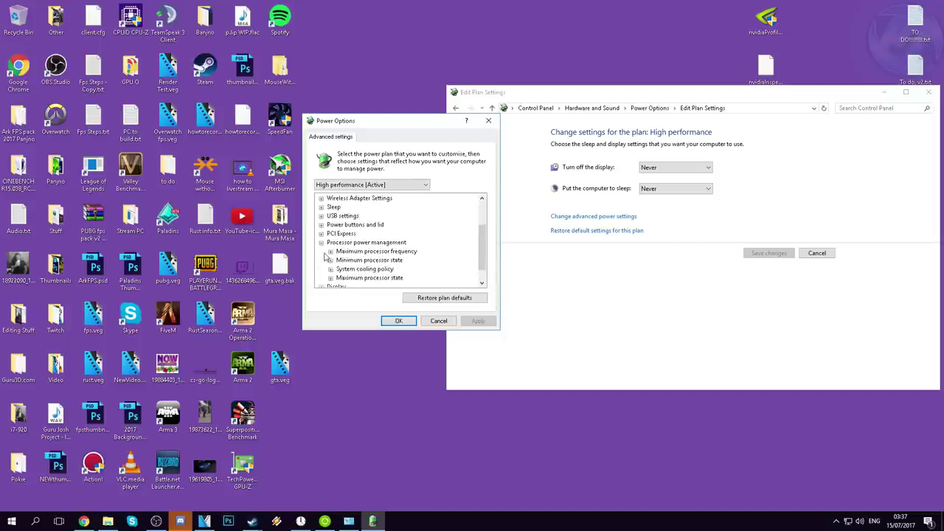
click(331, 252)
click(330, 244)
click(330, 252)
click(331, 261)
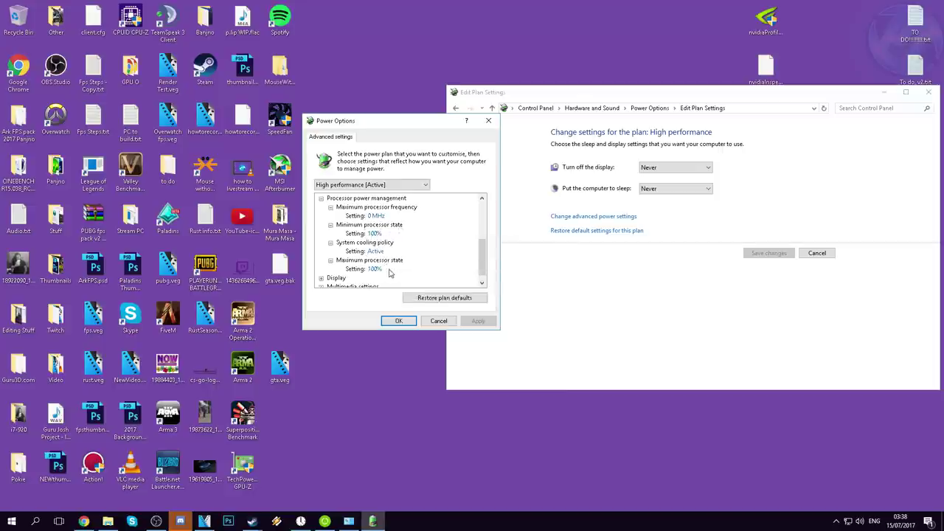
click(396, 321)
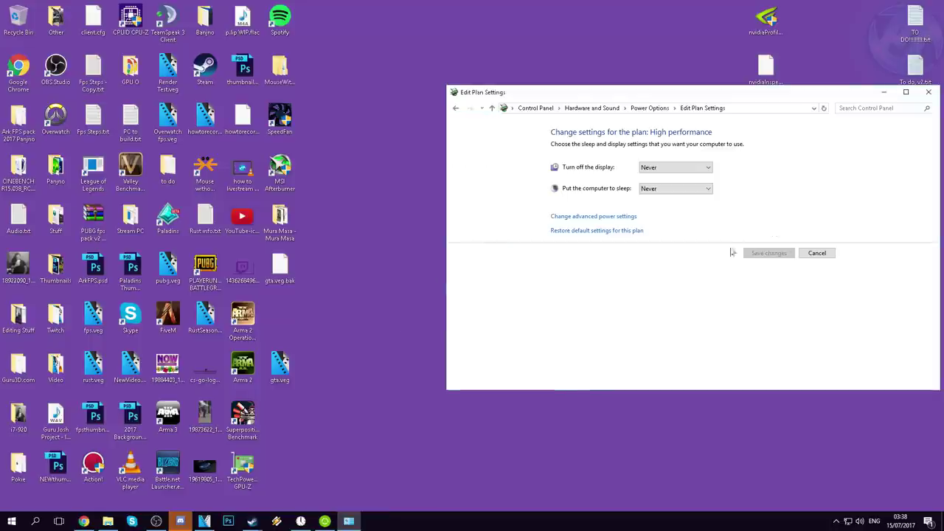
click(928, 91)
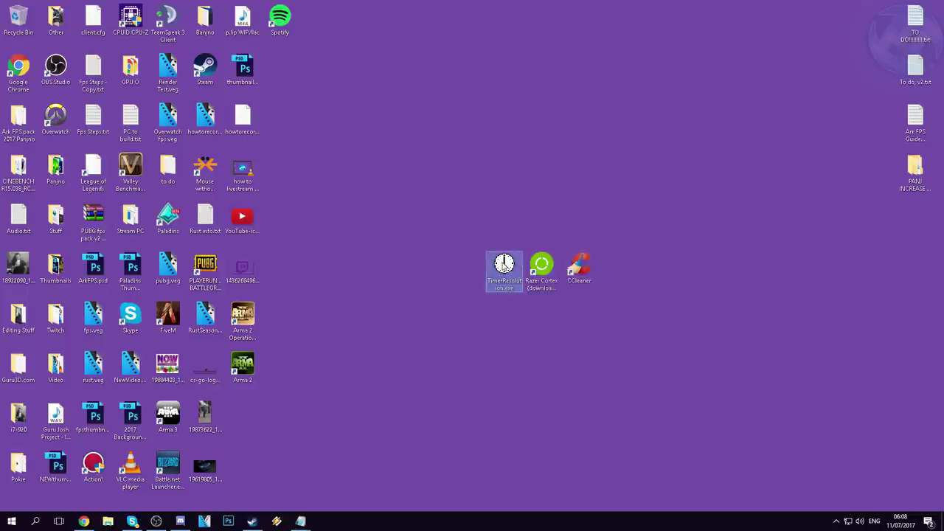
Step: Switch to CCleaner from the desktop, decline the new version download and reposition its window
click(541, 266)
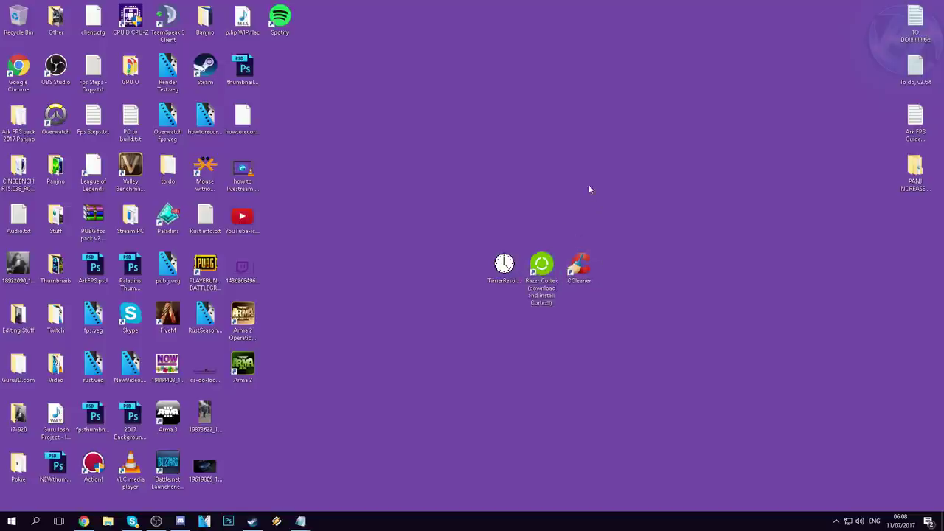
click(579, 267)
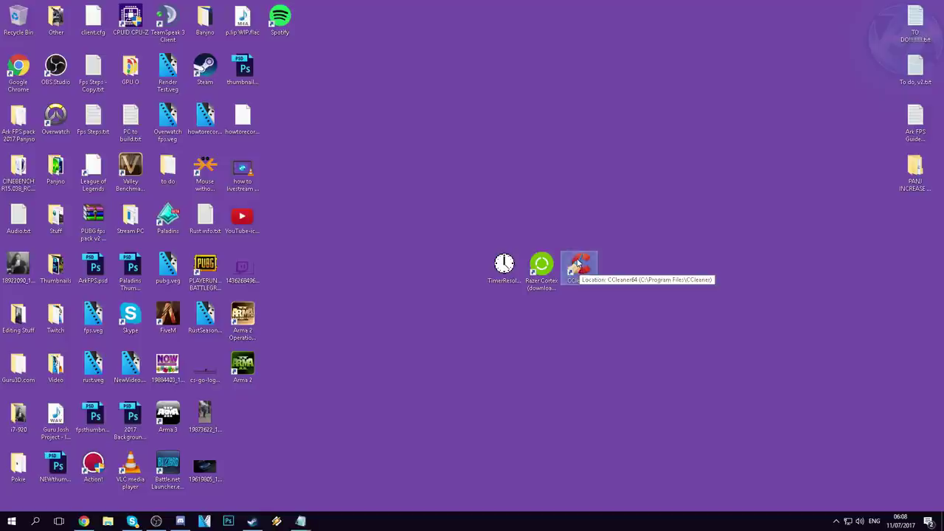
click(602, 256)
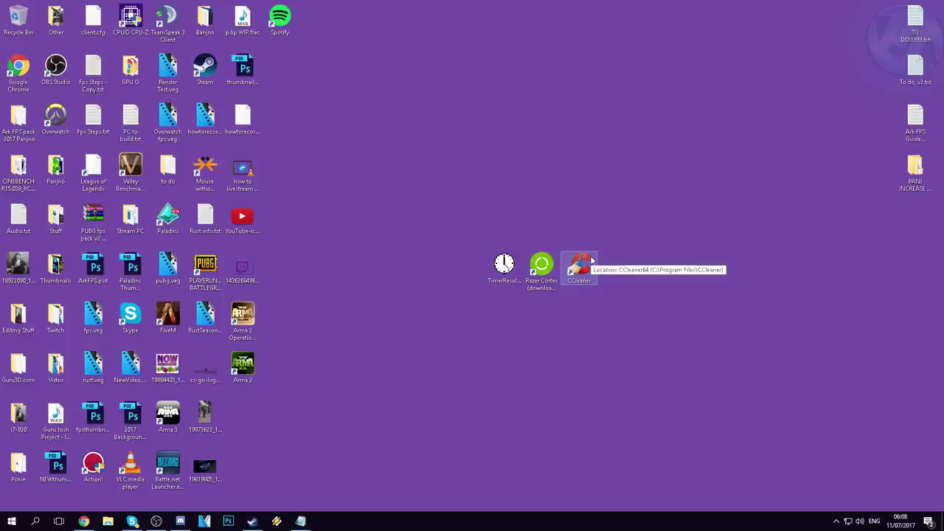
double_click(592, 269)
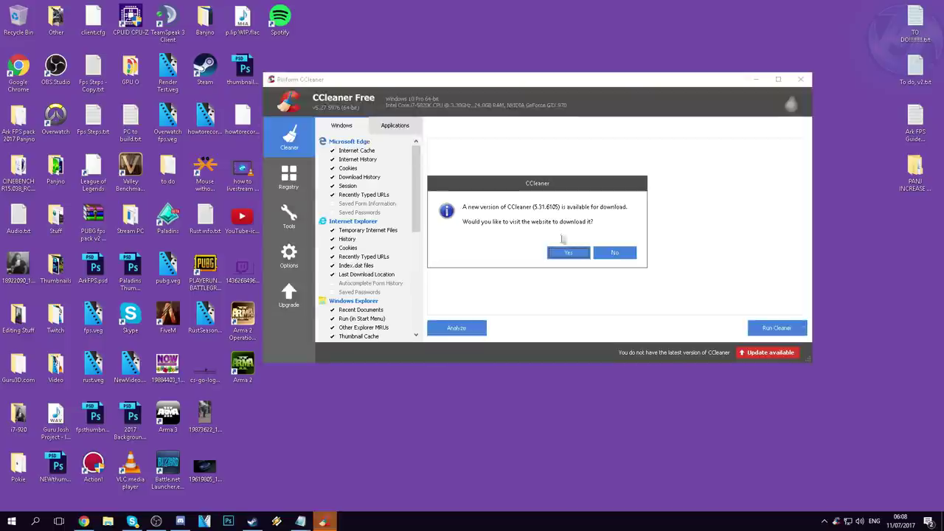
click(612, 255)
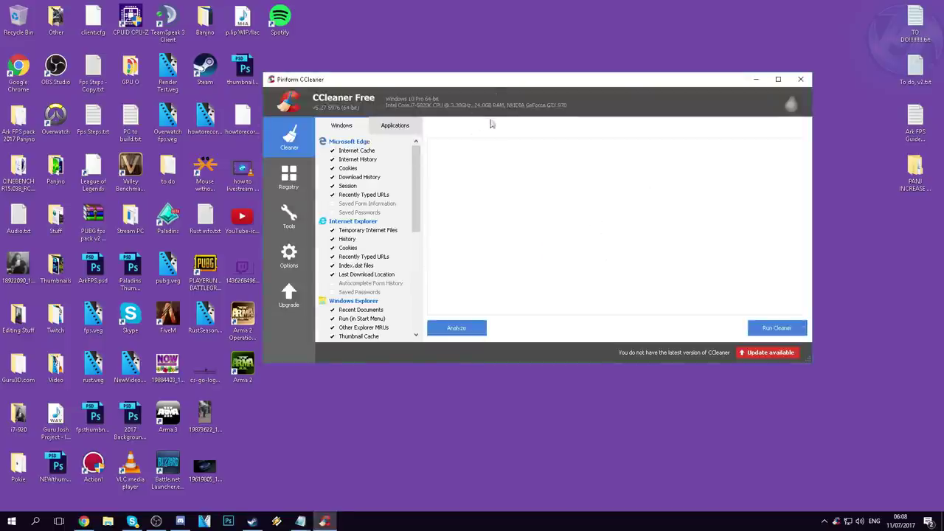
drag(465, 83, 479, 103)
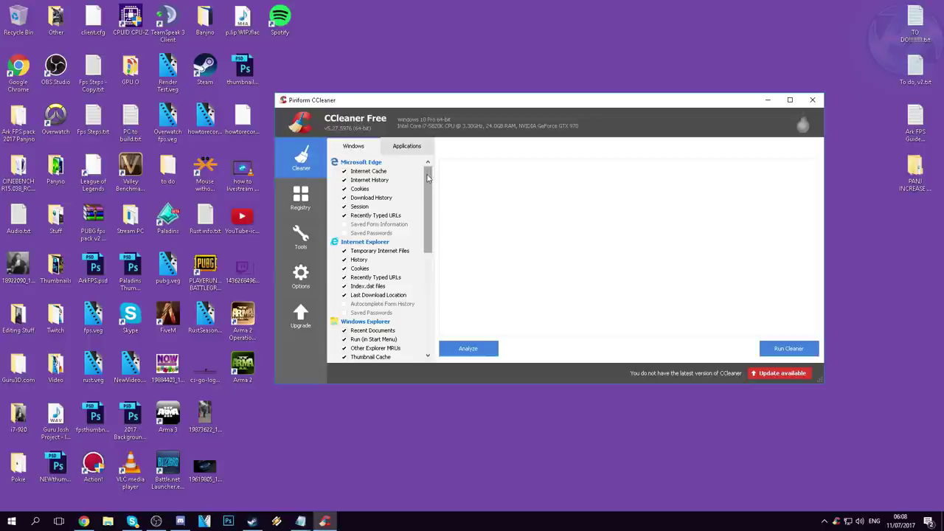
Step: Analyze the system for junk files, run the cleaner with confirmation, and analyze again
click(468, 348)
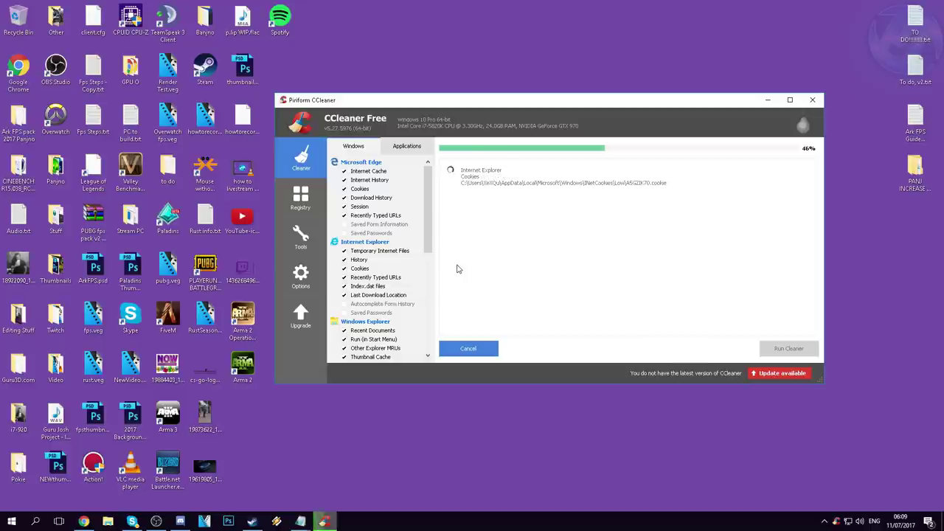
click(789, 348)
click(626, 230)
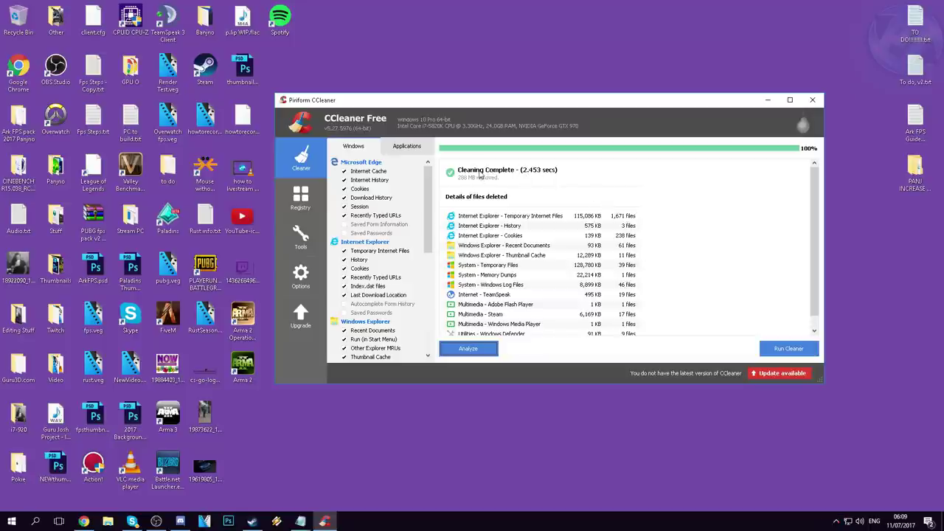
key(Return)
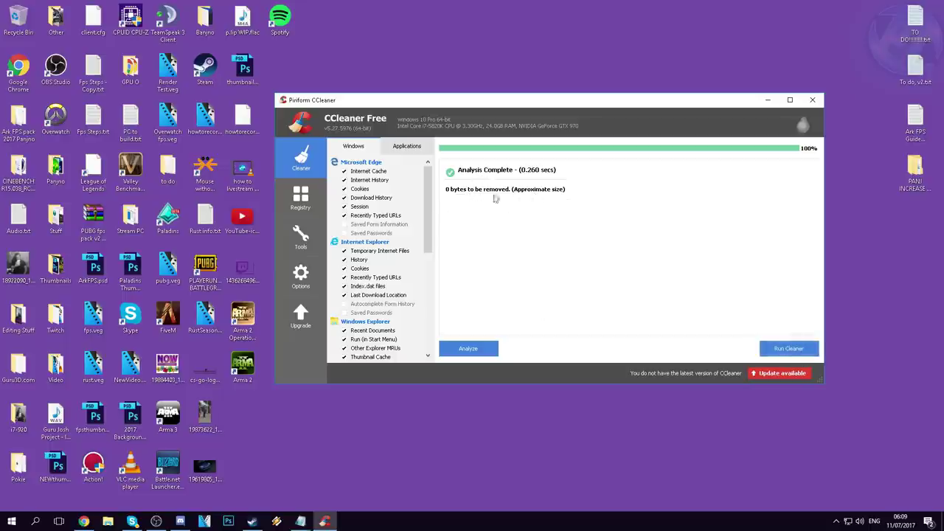
Step: Scan the registry for issues and fix all selected issues without backing up the registry
click(307, 192)
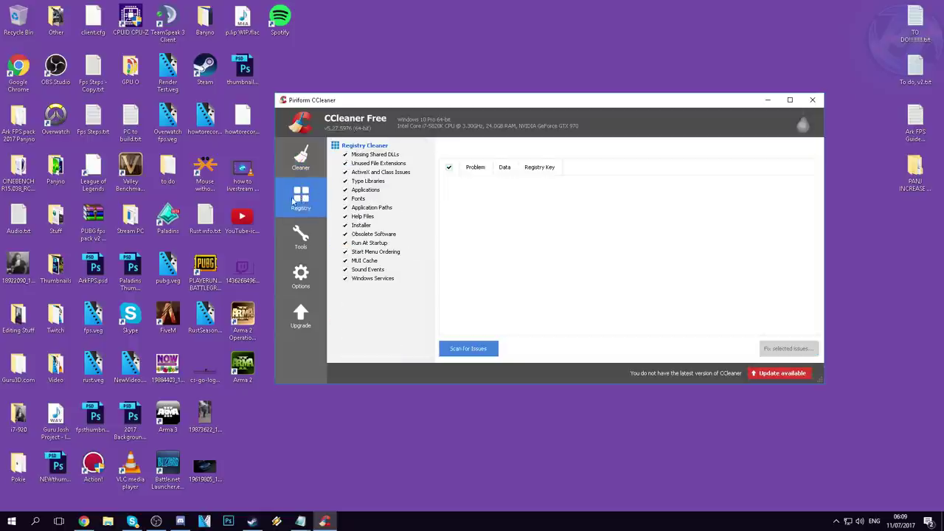
click(468, 348)
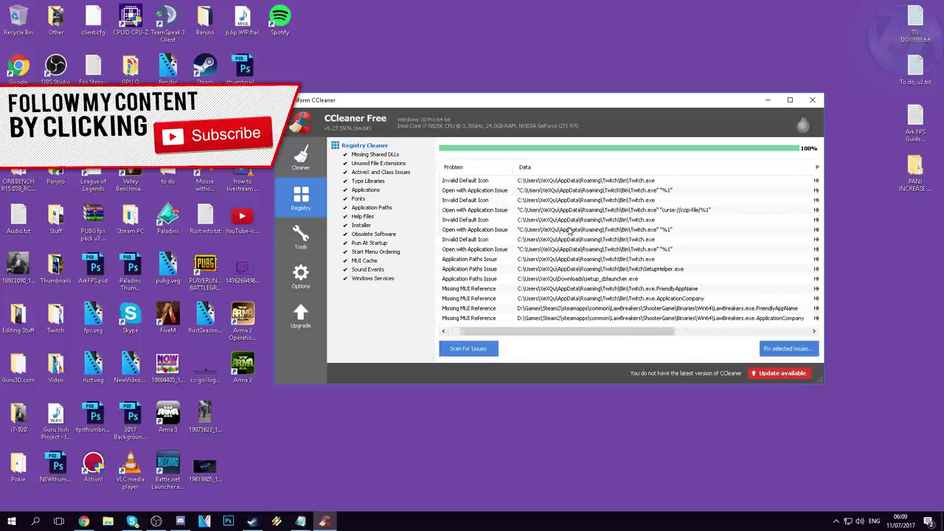
mouse_move(567, 334)
mouse_down()
mouse_move(711, 334)
mouse_move(564, 334)
mouse_up()
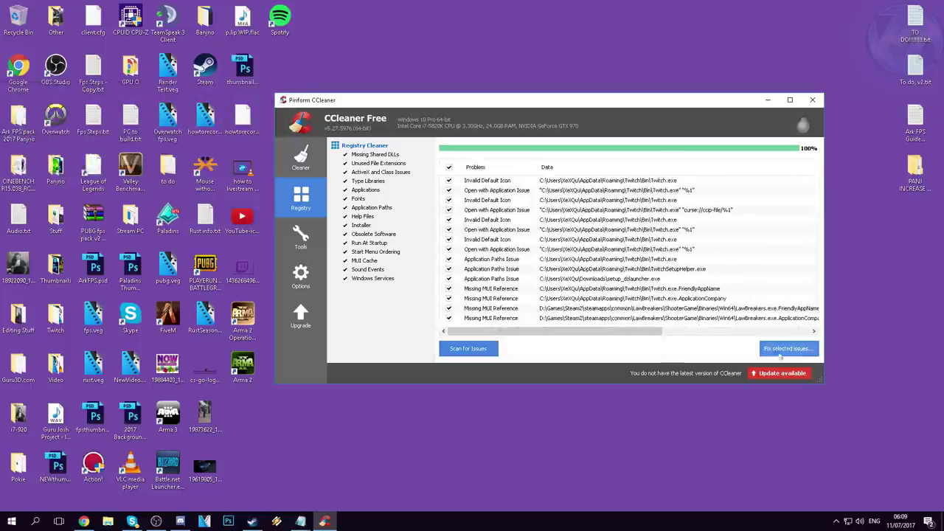
click(802, 348)
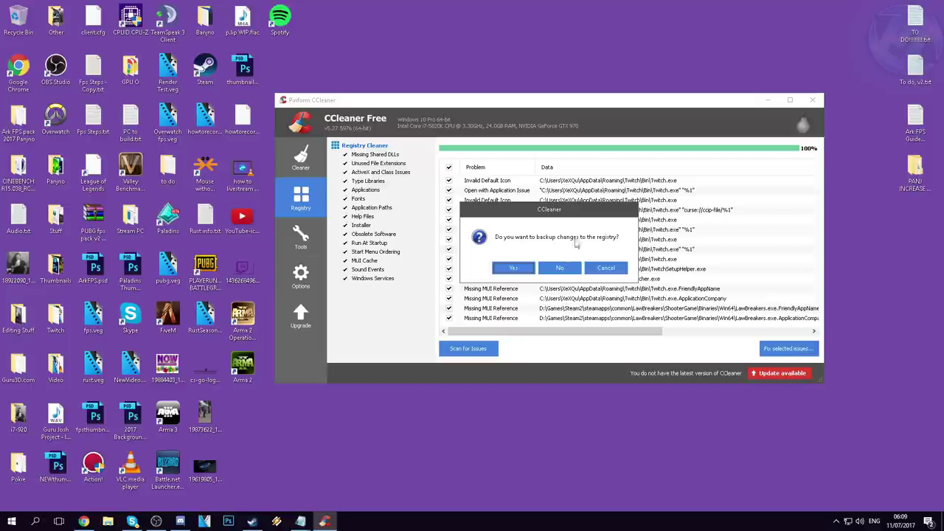
click(558, 268)
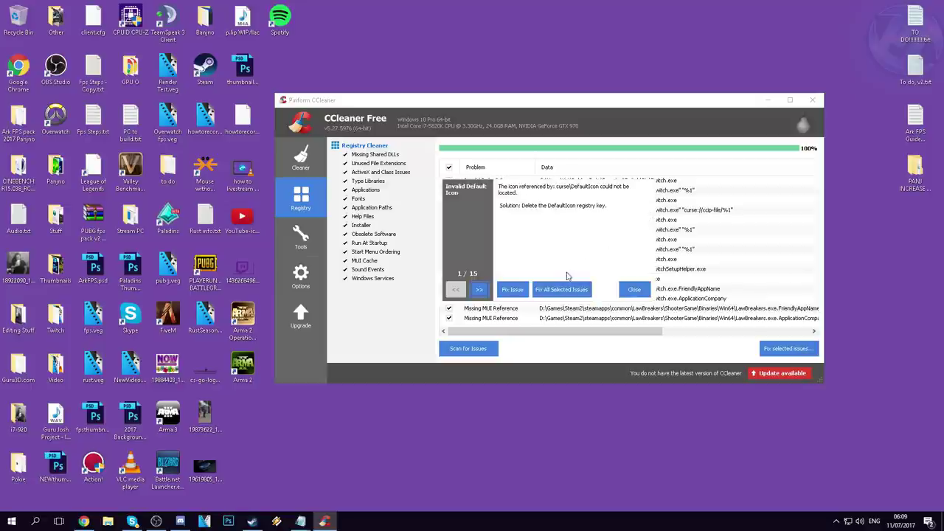
click(565, 290)
click(633, 289)
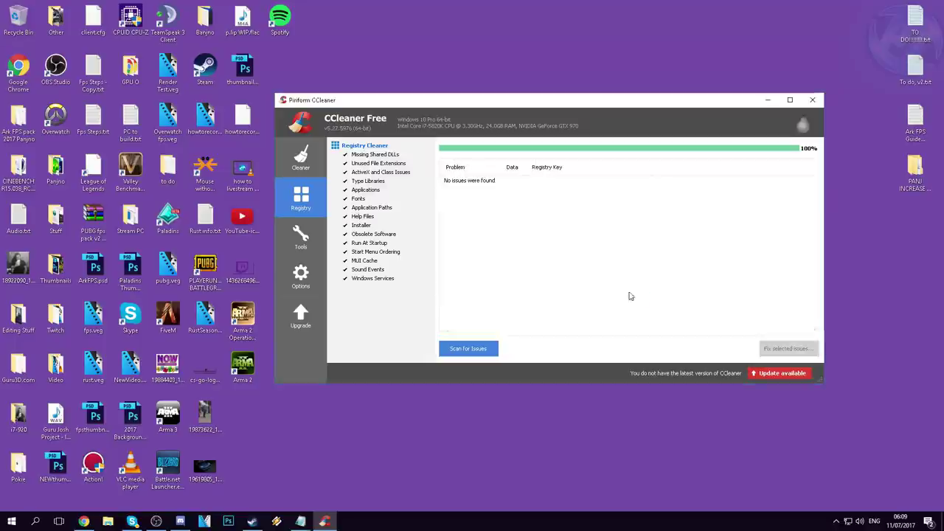
Step: Rescan the registry, fix the remaining issue without a backup, scan once more and close CCleaner
click(491, 343)
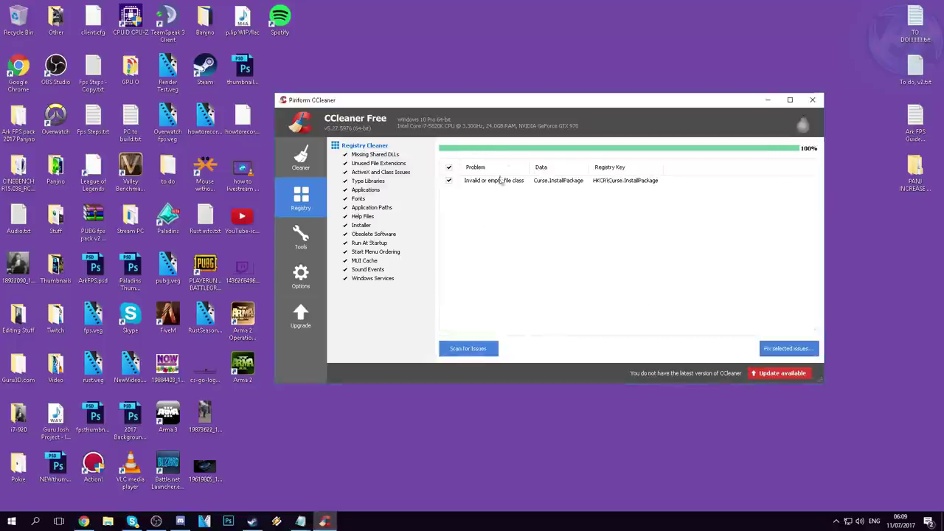
click(787, 349)
click(558, 269)
click(515, 289)
click(637, 289)
click(469, 348)
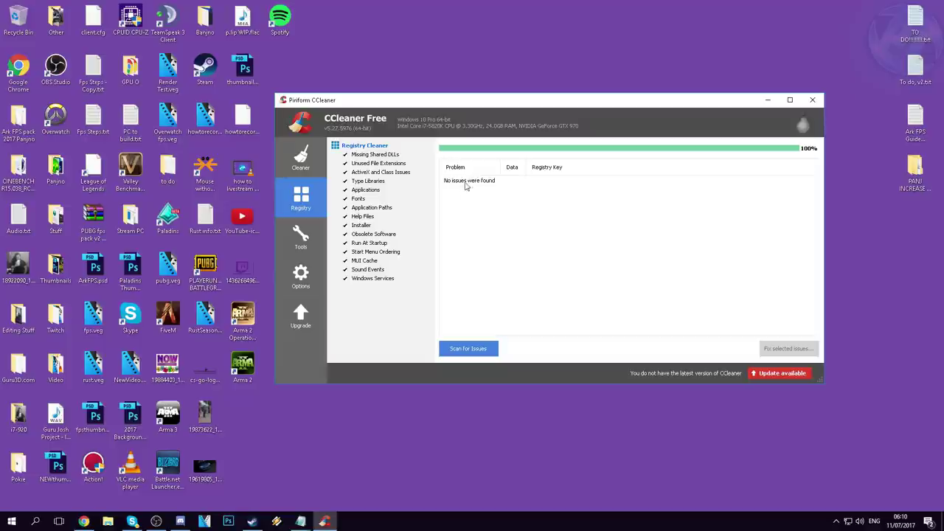
click(812, 101)
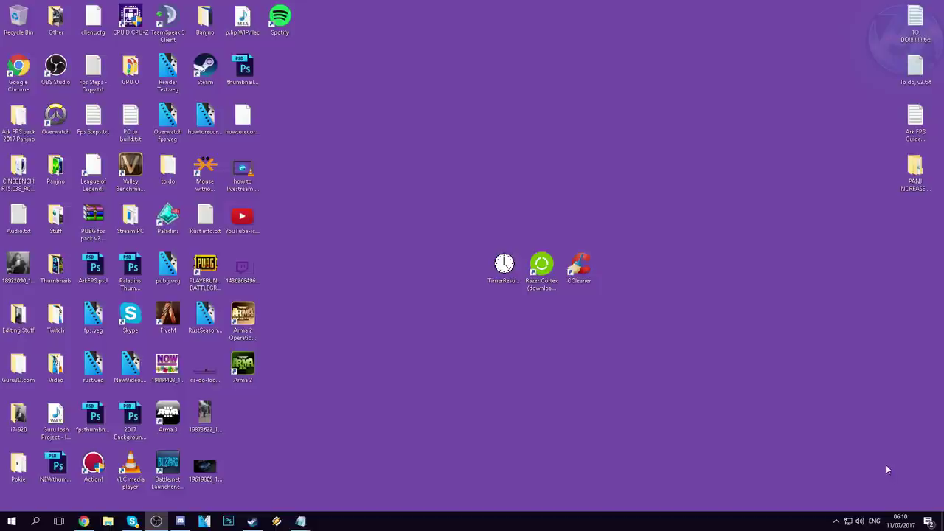
Step: Switch to Chrome, look over the GeForce and AMD driver download pages, and return to the desktop
click(83, 521)
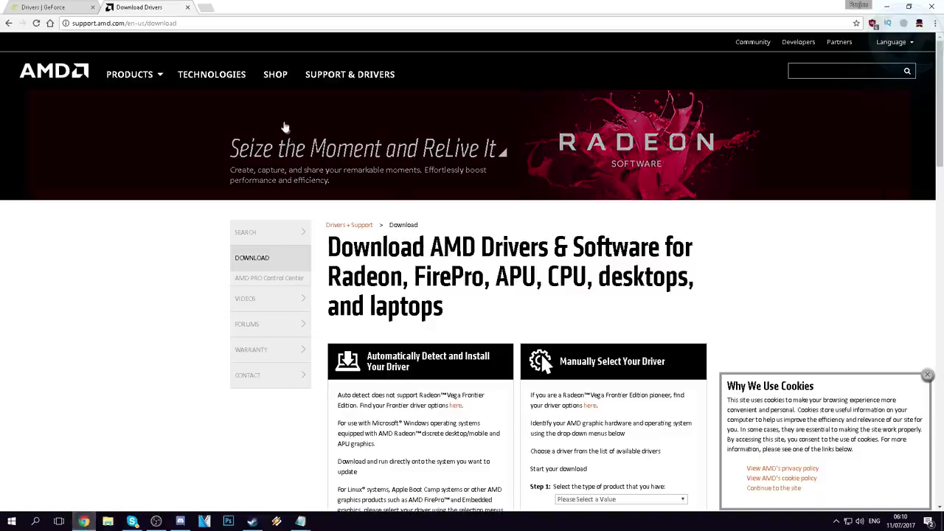
click(56, 6)
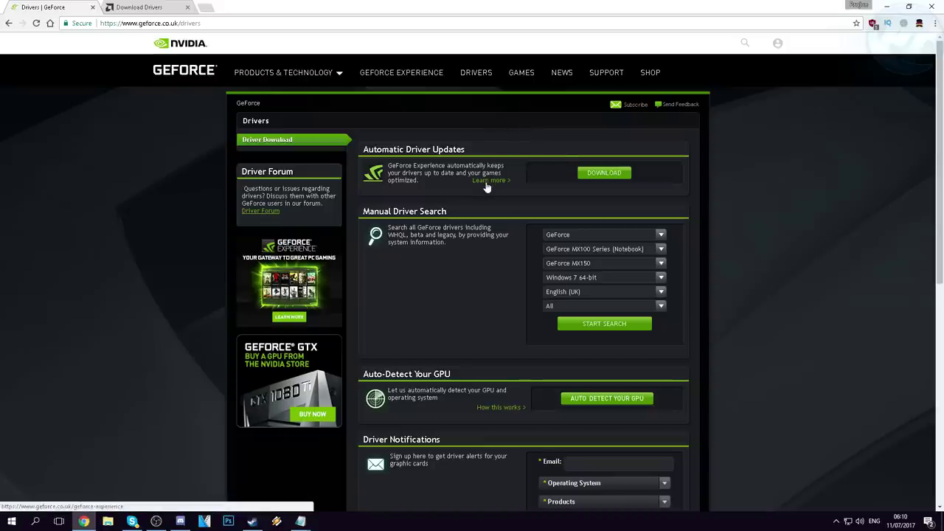
key(ctrl+Tab)
scroll(472, 295, down, 2)
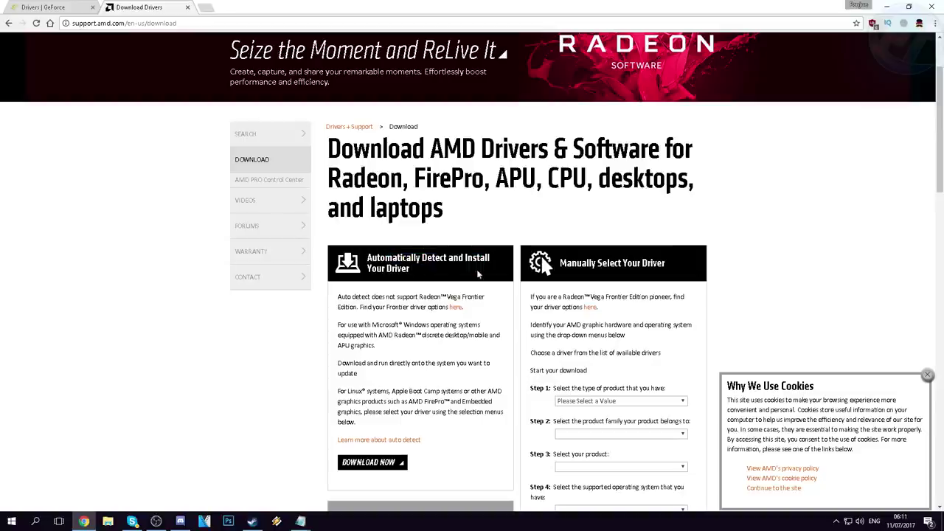
scroll(472, 269, down, 1)
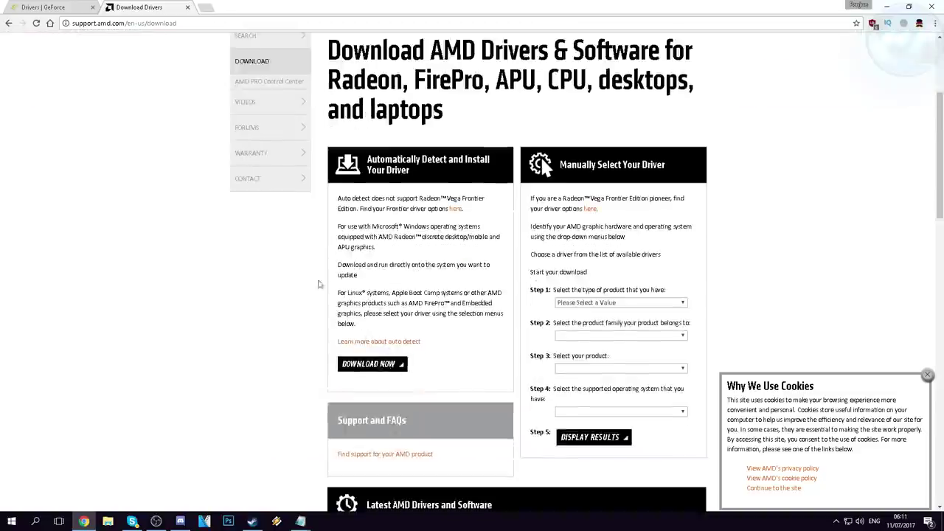
scroll(281, 293, up, 3)
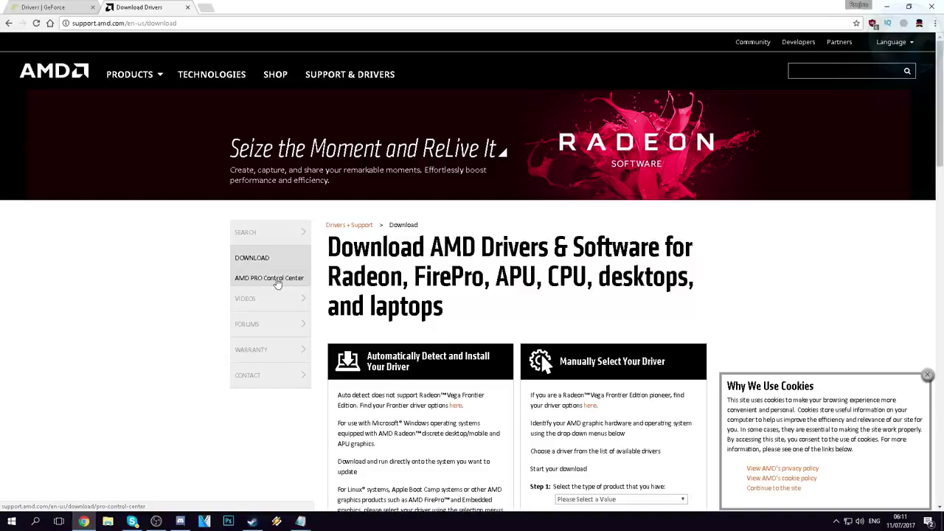
key(super+d)
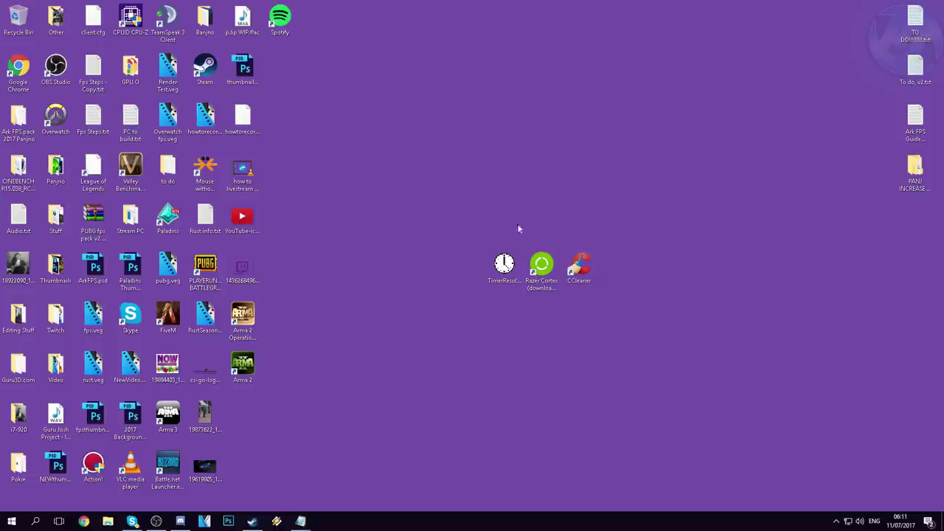
Step: Switch to Razer Cortex from the desktop and run Boost in its Game Booster section
click(503, 287)
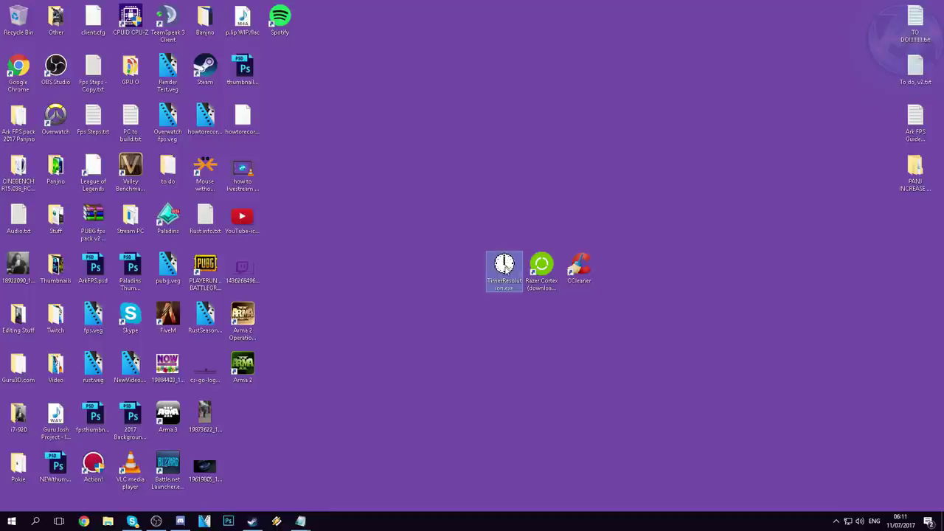
click(615, 203)
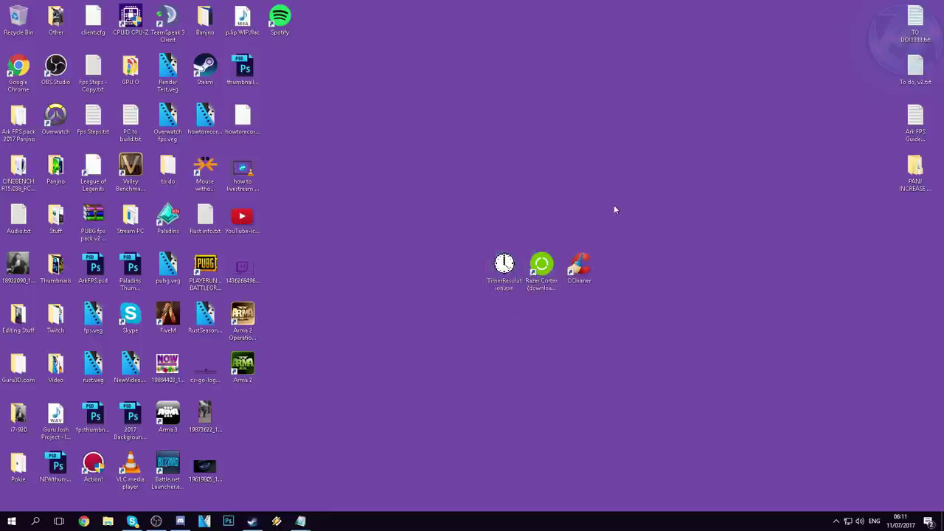
click(558, 301)
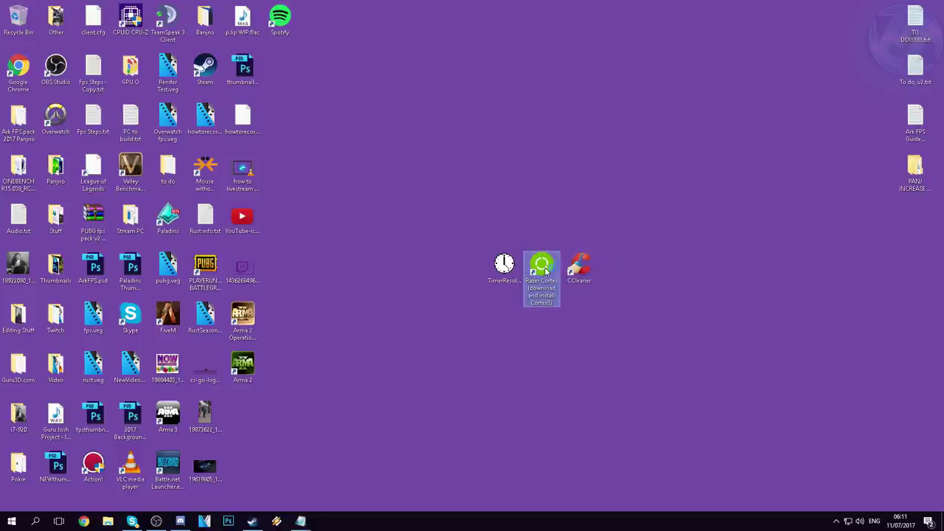
double_click(543, 260)
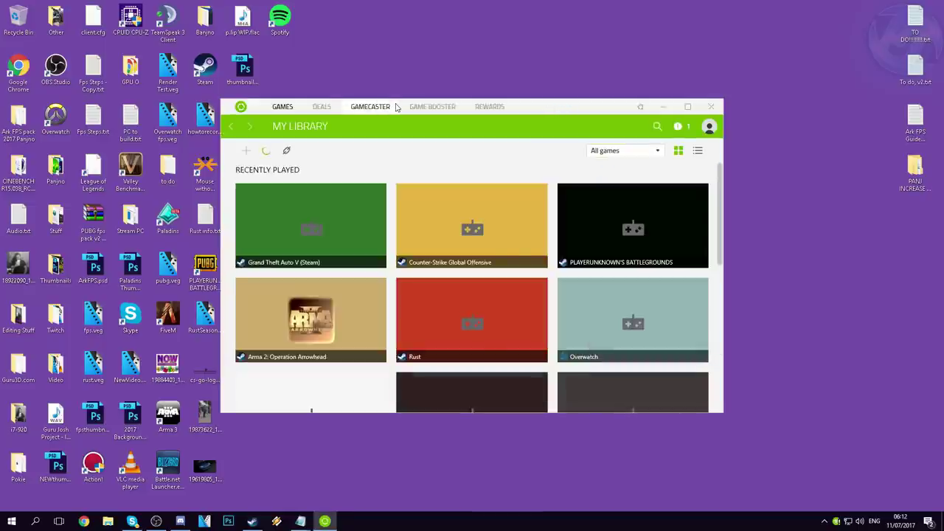
click(415, 109)
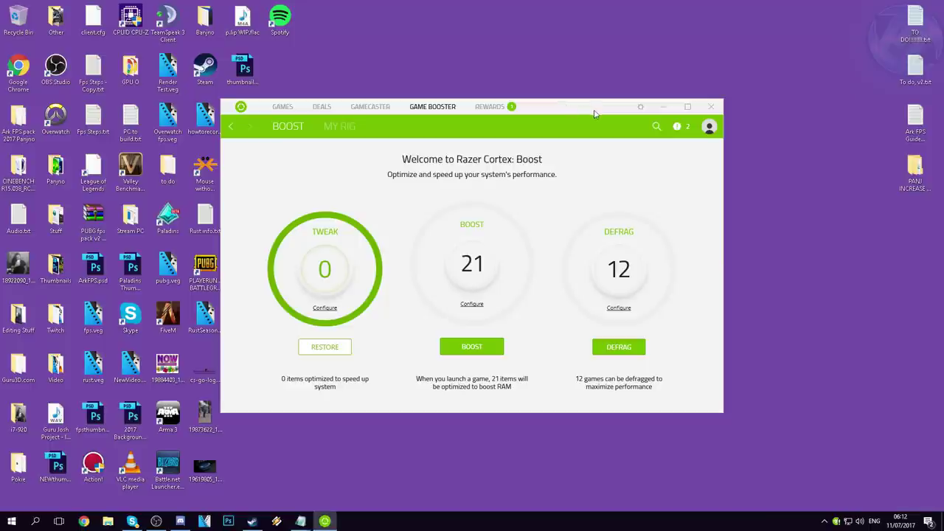
click(481, 348)
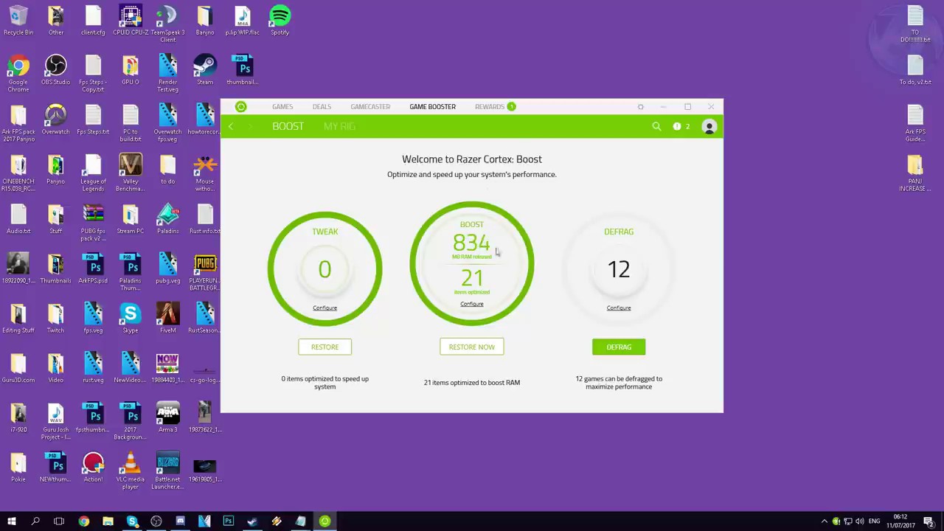
Step: Minimise Razer Cortex, open TimerResolution.exe from the desktop, and set the timer resolution to maximum, leaving the tool running minimised
click(662, 107)
drag(527, 199, 446, 251)
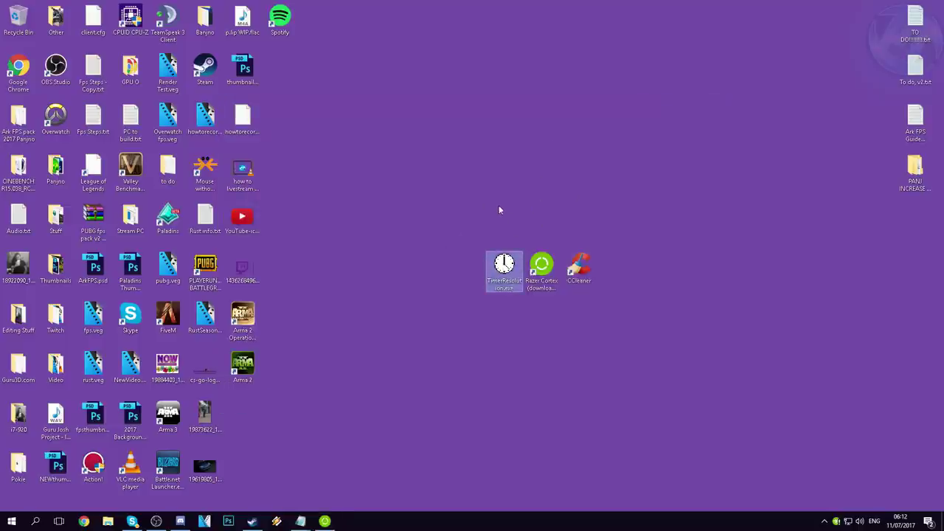
right_click(501, 267)
click(526, 282)
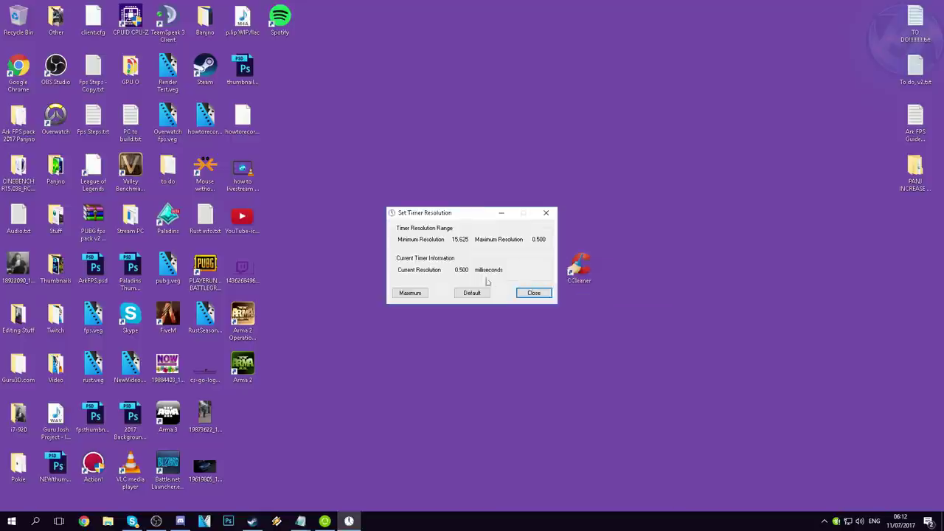
drag(451, 213, 550, 139)
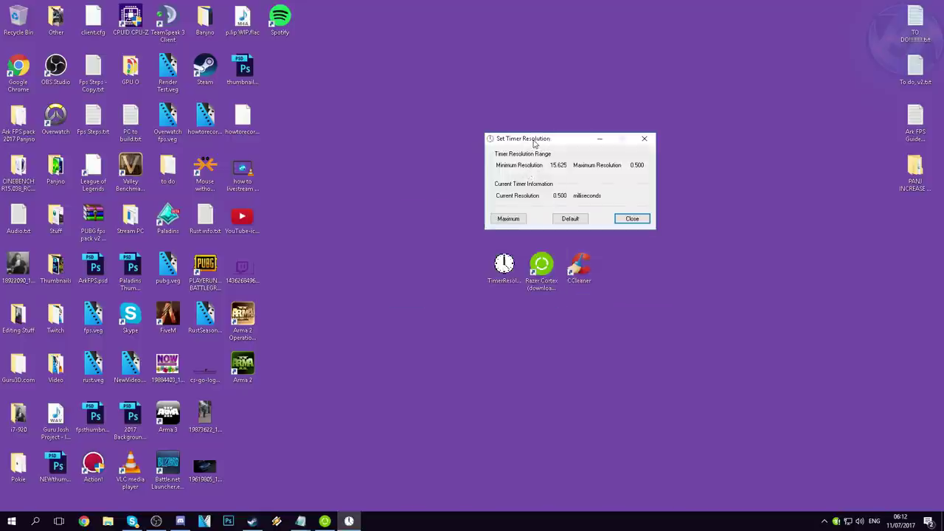
click(517, 221)
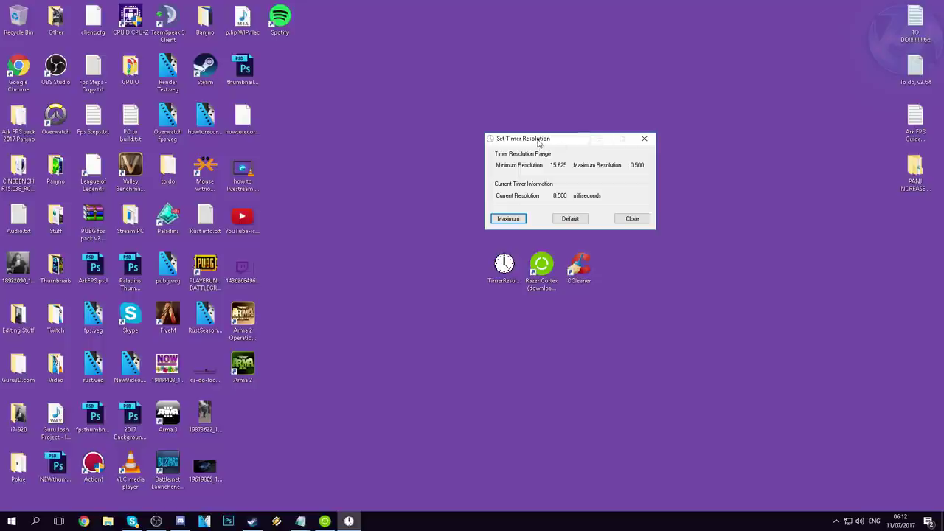
click(598, 140)
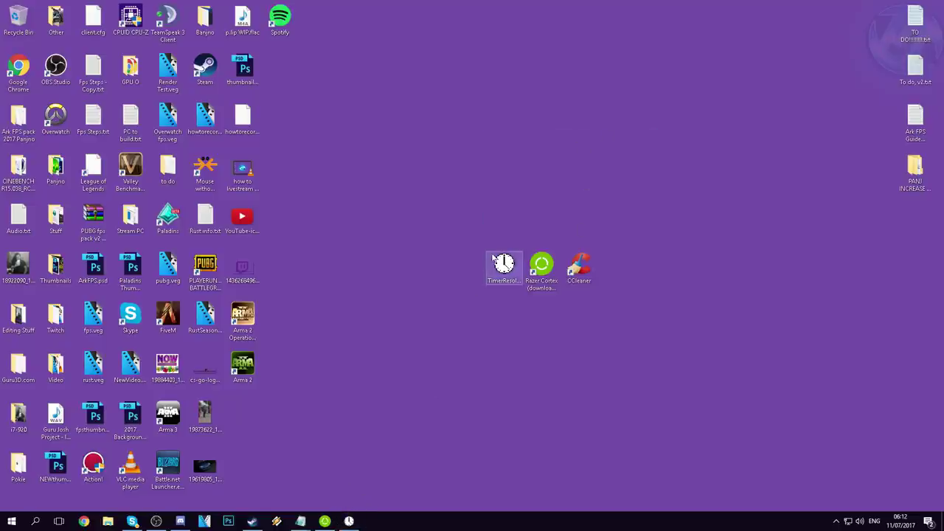
Step: Switch to Steam and launch Grand Theft Auto V with the Play Grand Theft Auto V option
click(252, 522)
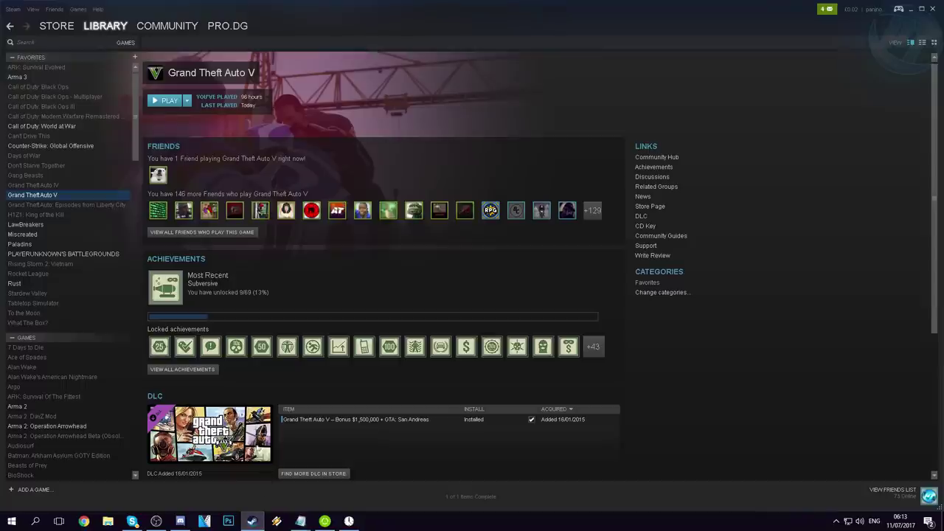
click(164, 100)
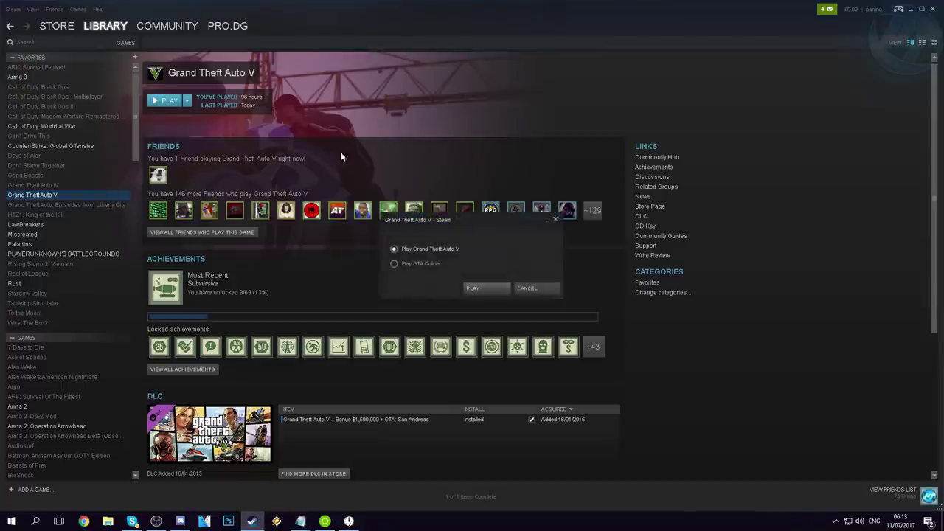
click(480, 292)
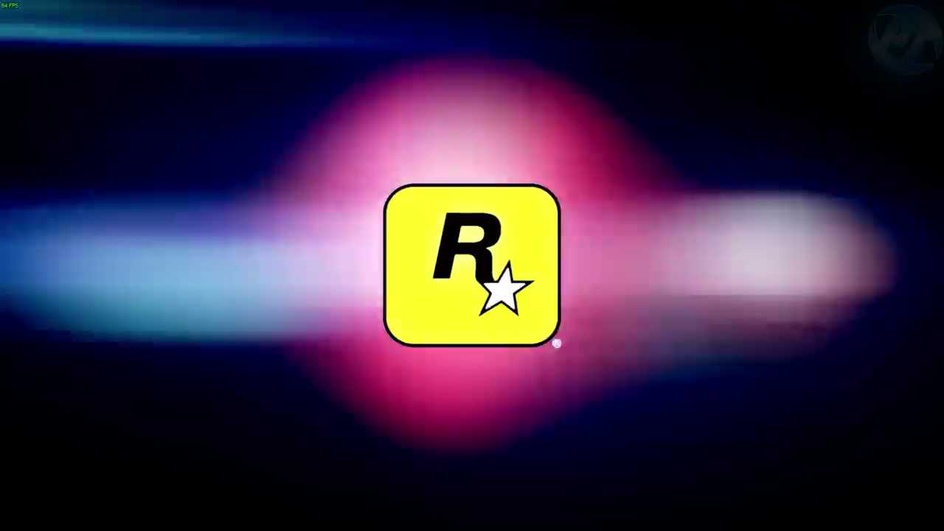